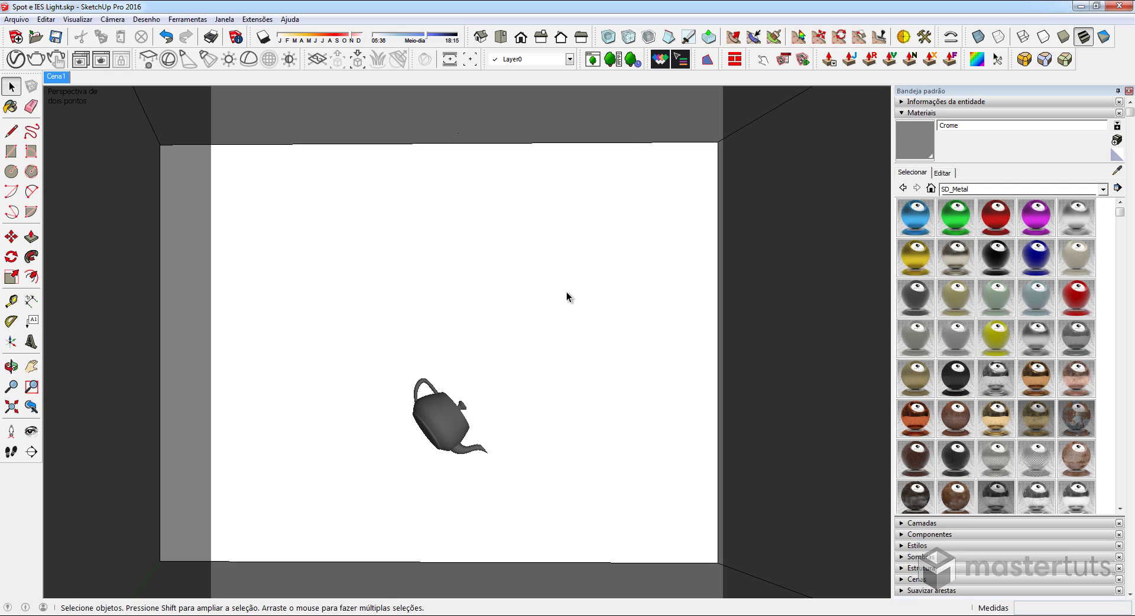
Place a V-Ray Spot Light on the room's ceiling edge above the teapot.
click(186, 57)
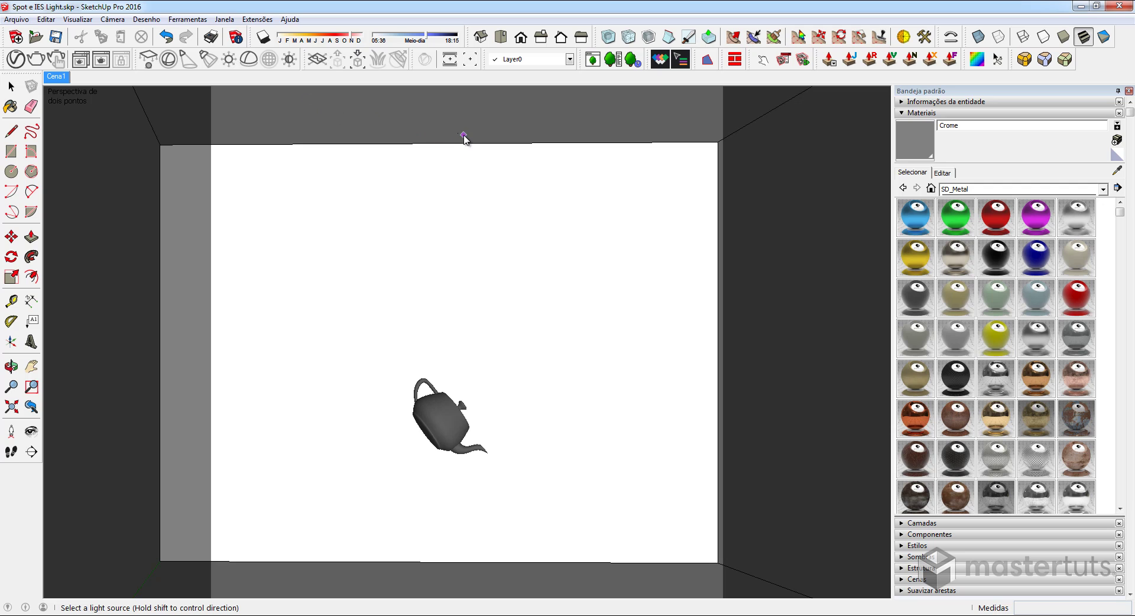
click(458, 136)
Show the new spot light's settings (intensity 30) in the Asset Editor, moved slightly aside.
click(457, 145)
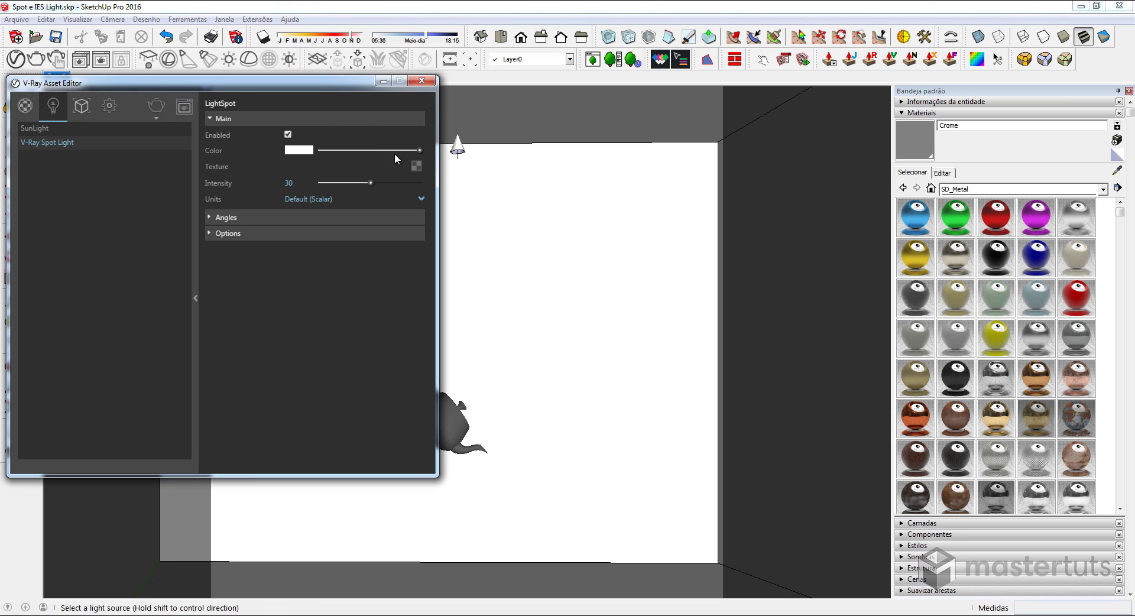
drag(237, 88, 268, 101)
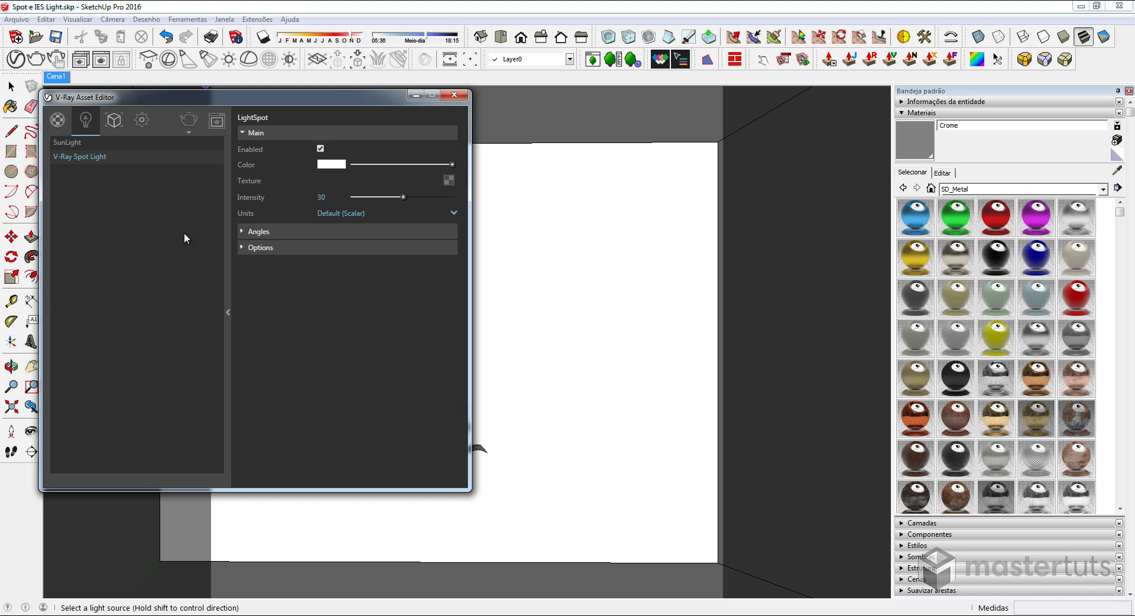
click(56, 60)
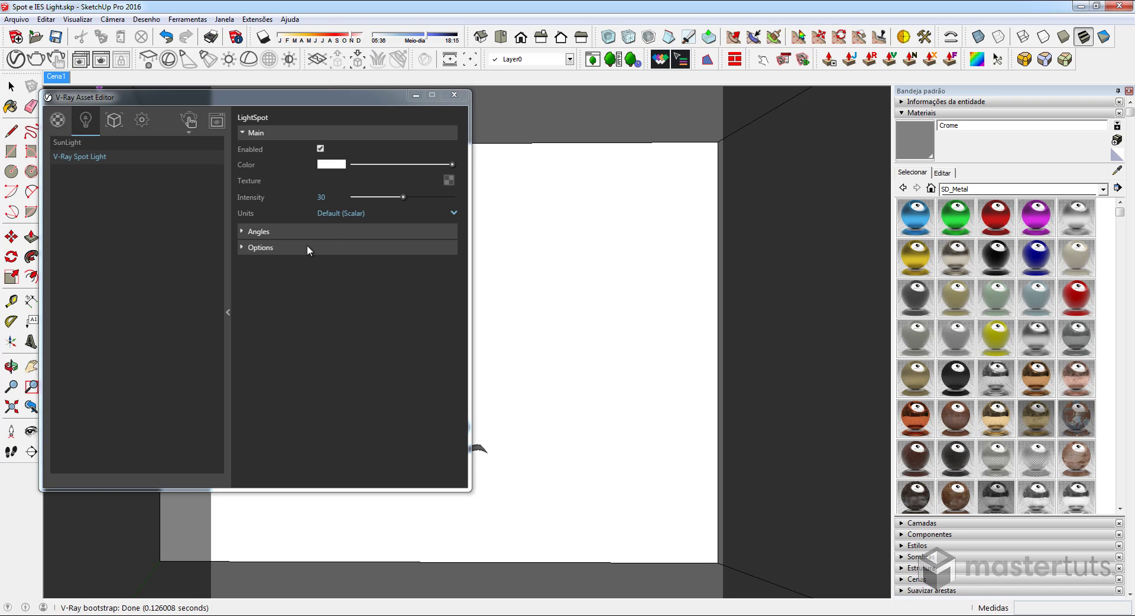
Start an interactive render of the spotlit teapot and expand the spot light's Angles rollout.
click(59, 60)
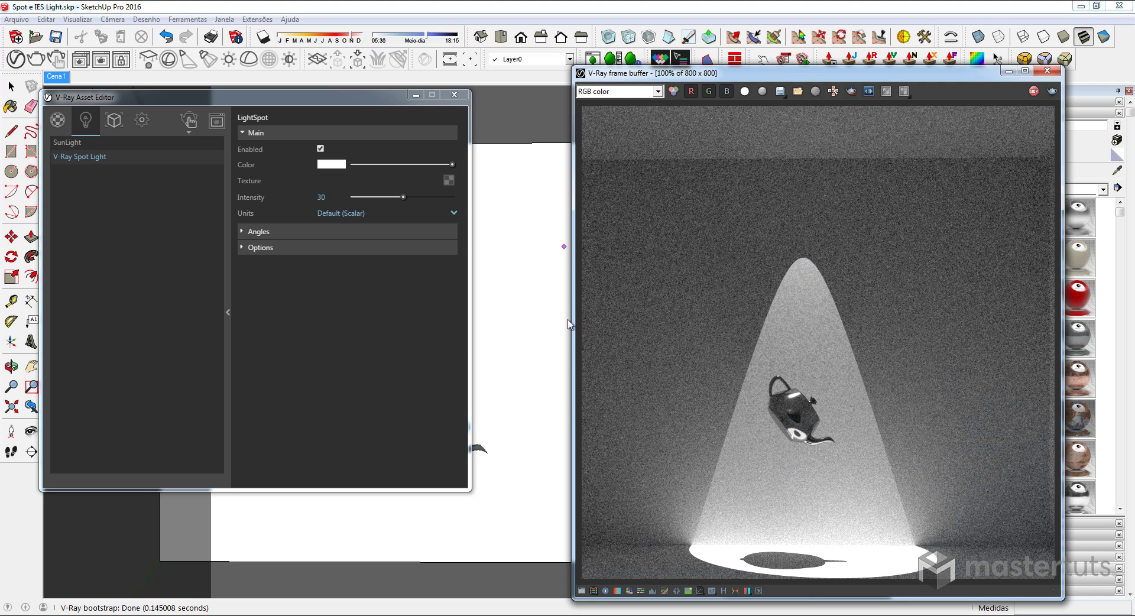
click(257, 231)
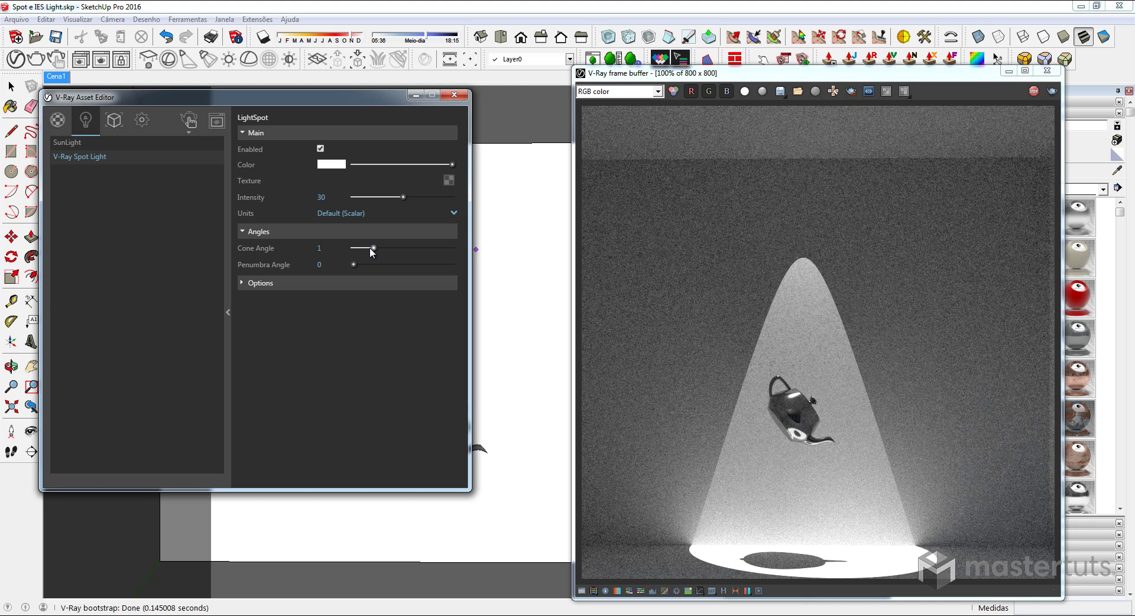
Tune the spot light to a 0.89 cone angle and 0.2 penumbra angle, with Options expanded.
drag(373, 249, 360, 248)
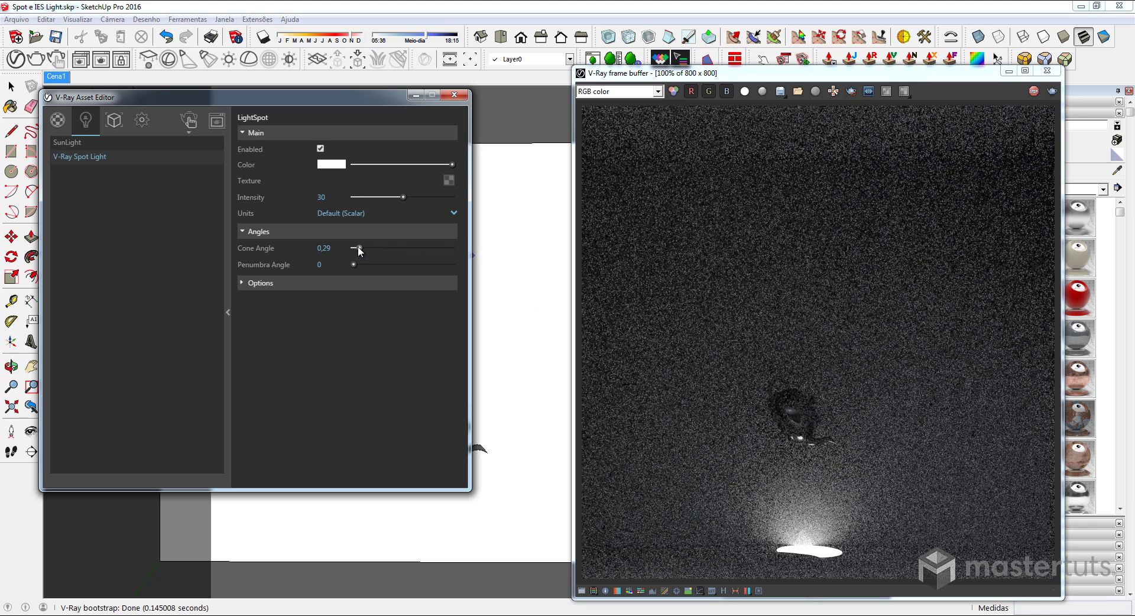
drag(360, 248, 380, 248)
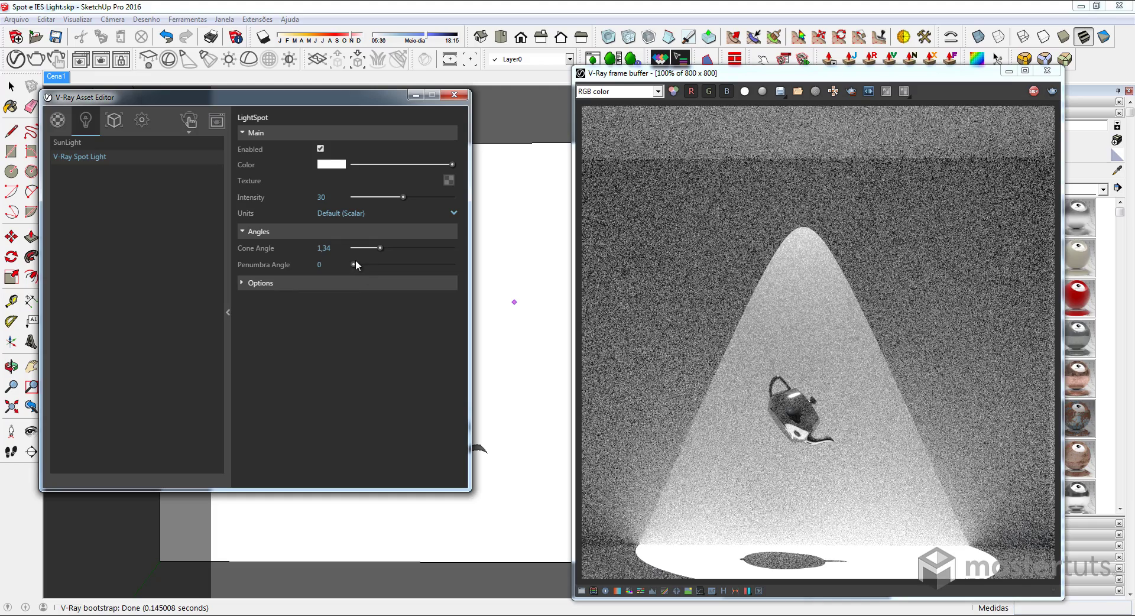
drag(355, 264, 374, 264)
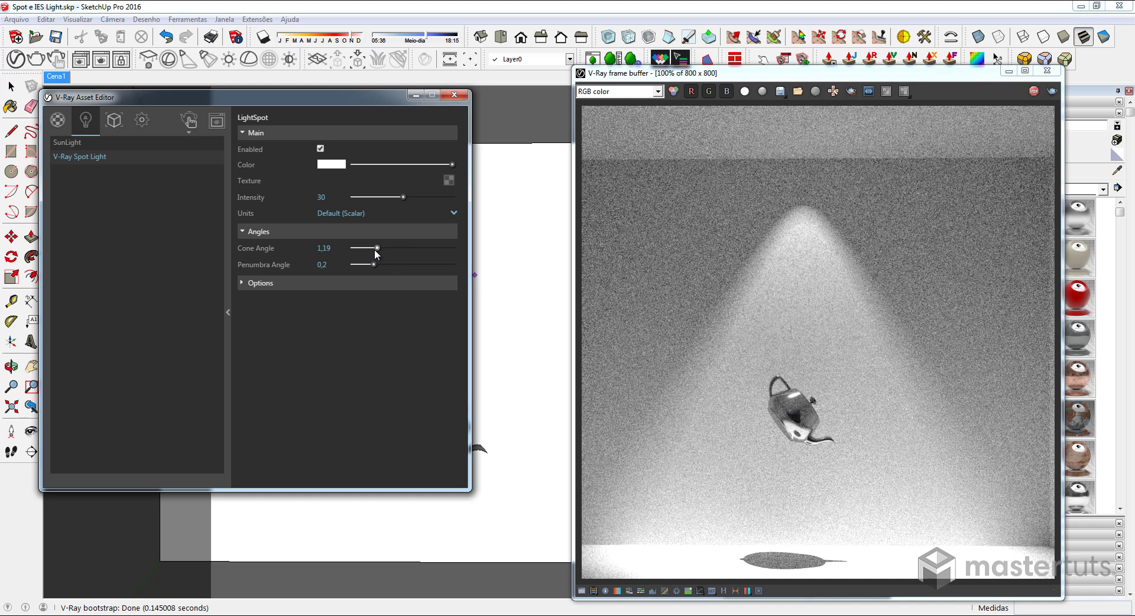
drag(372, 250, 372, 251)
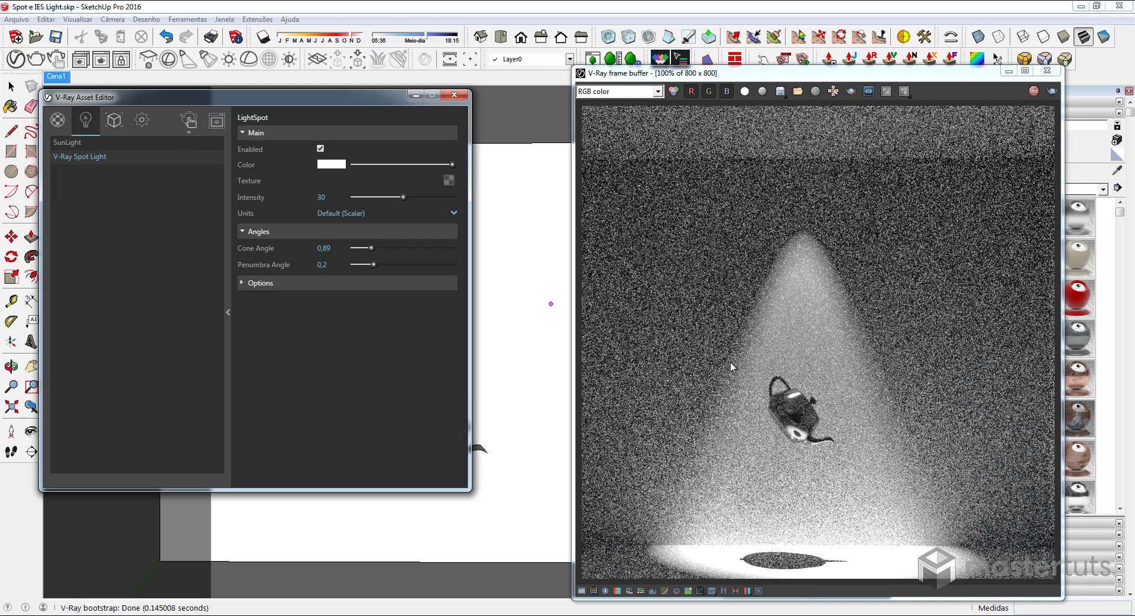
click(285, 281)
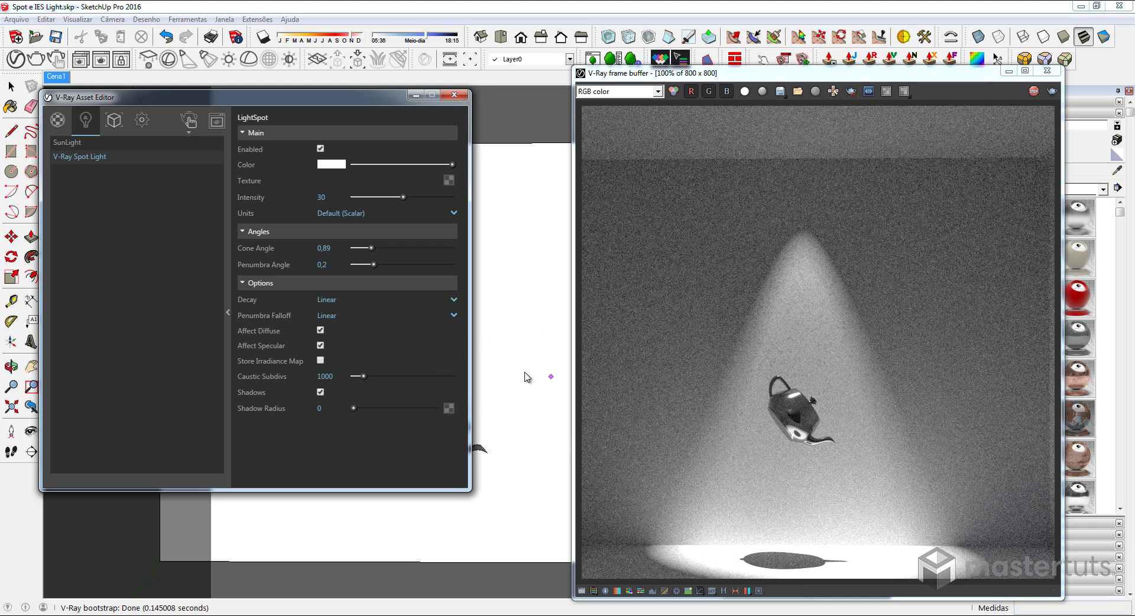
Set the spot light's decay to Inverse Square and its intensity to 100000.
click(454, 300)
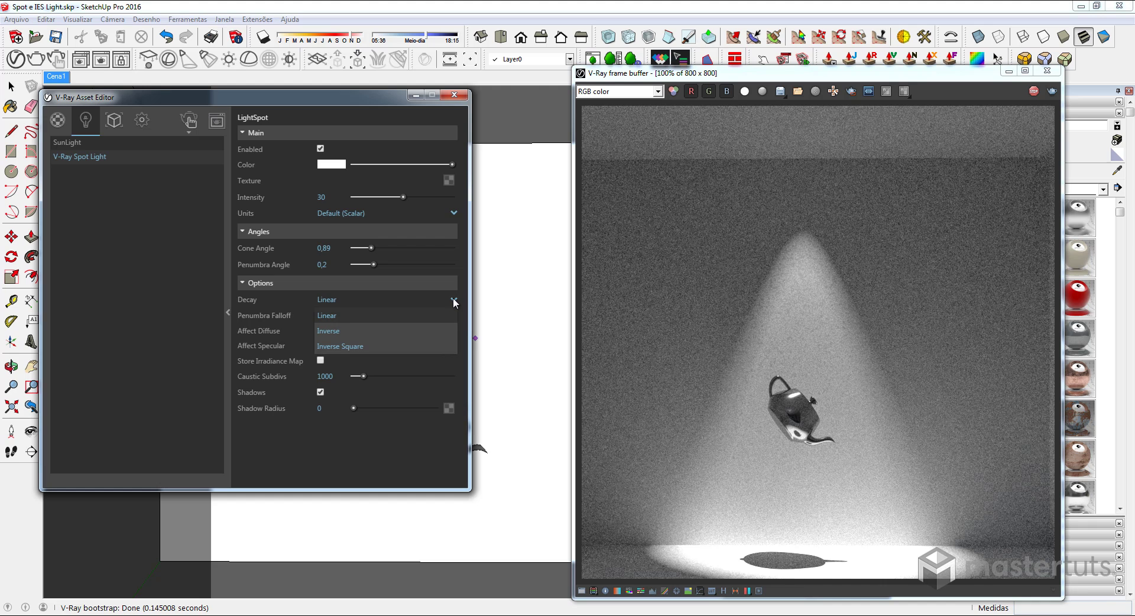
click(349, 346)
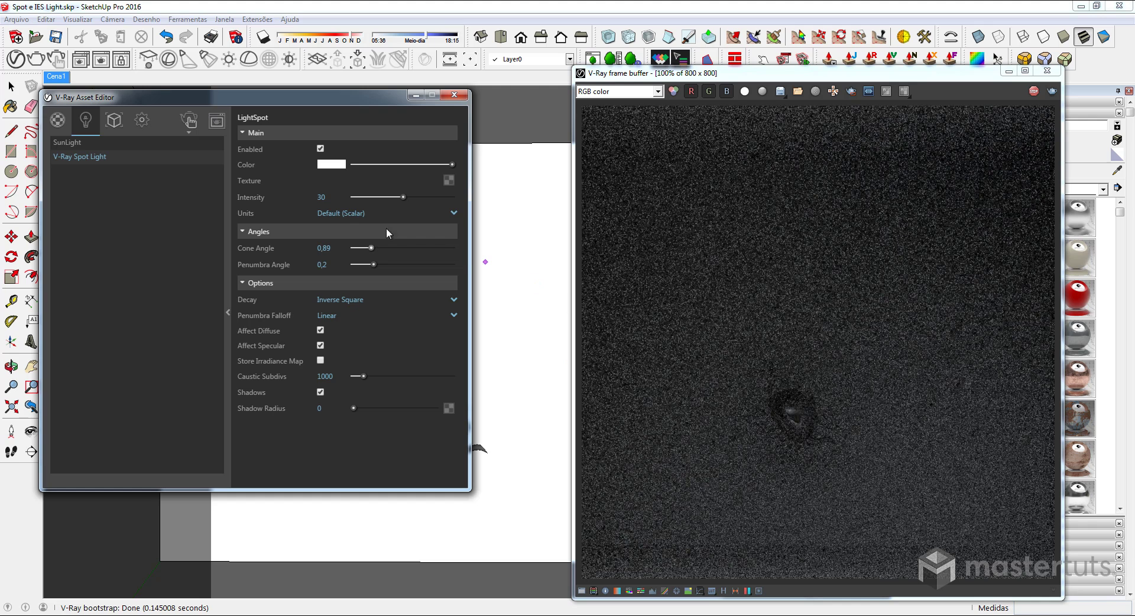
click(340, 201)
key(Return)
text(100)
text(000)
key(Return)
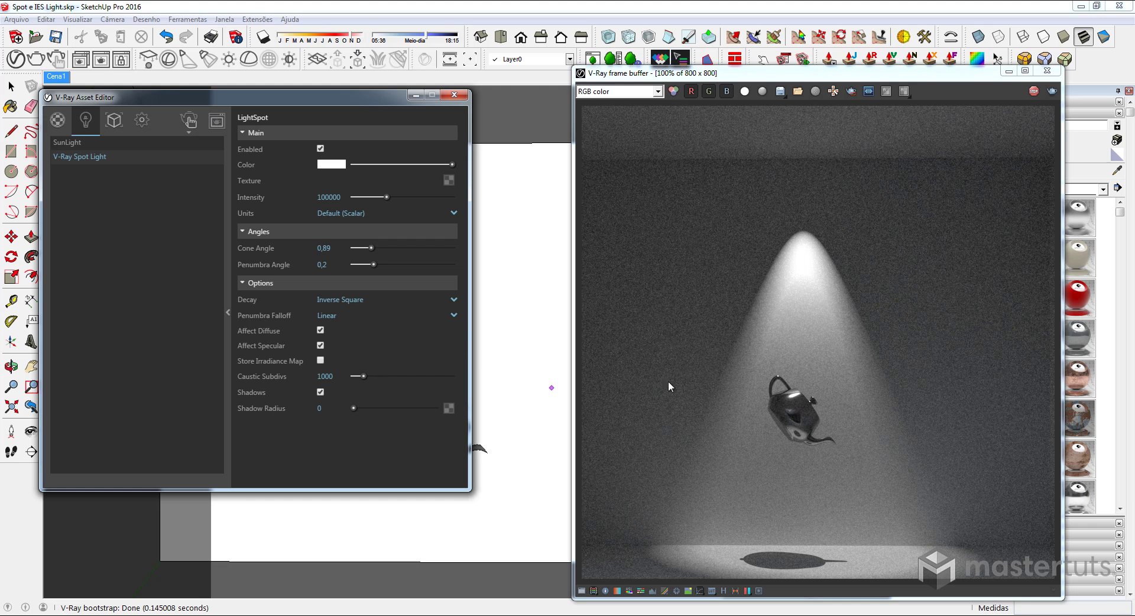
Turn off Affect Specular, set shadow radius to 2, and stop and close the interactive render.
click(320, 346)
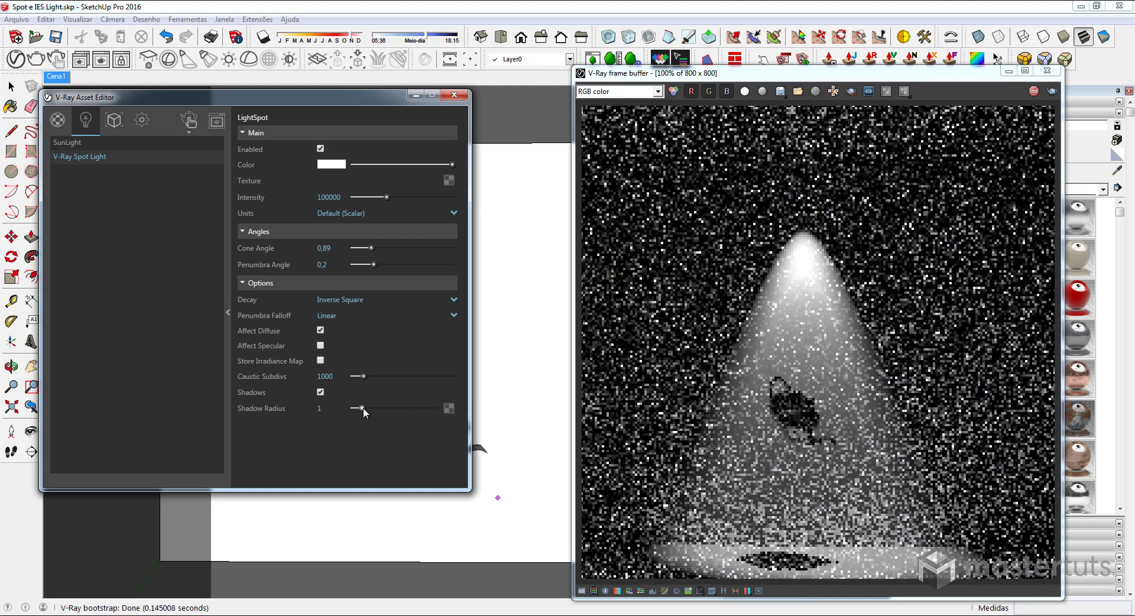
drag(364, 408, 370, 408)
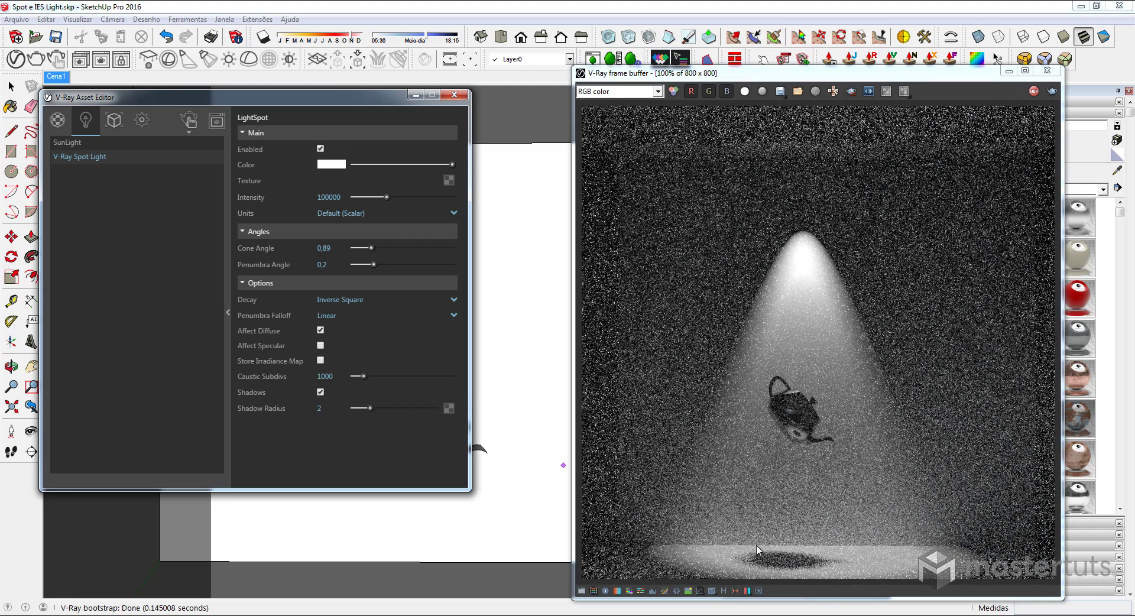
click(1032, 92)
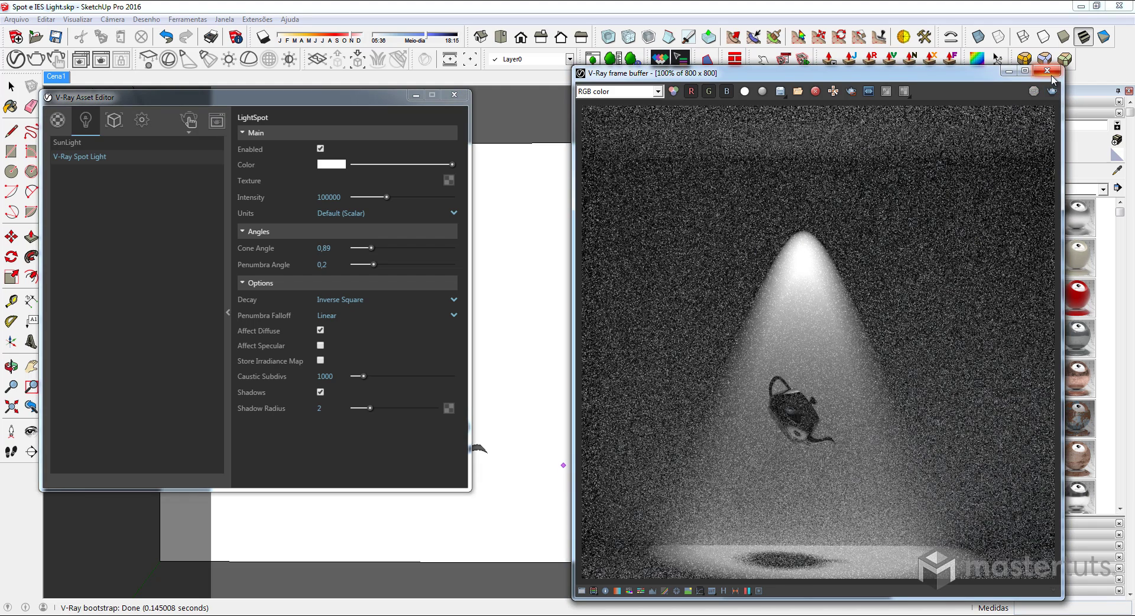
click(1051, 76)
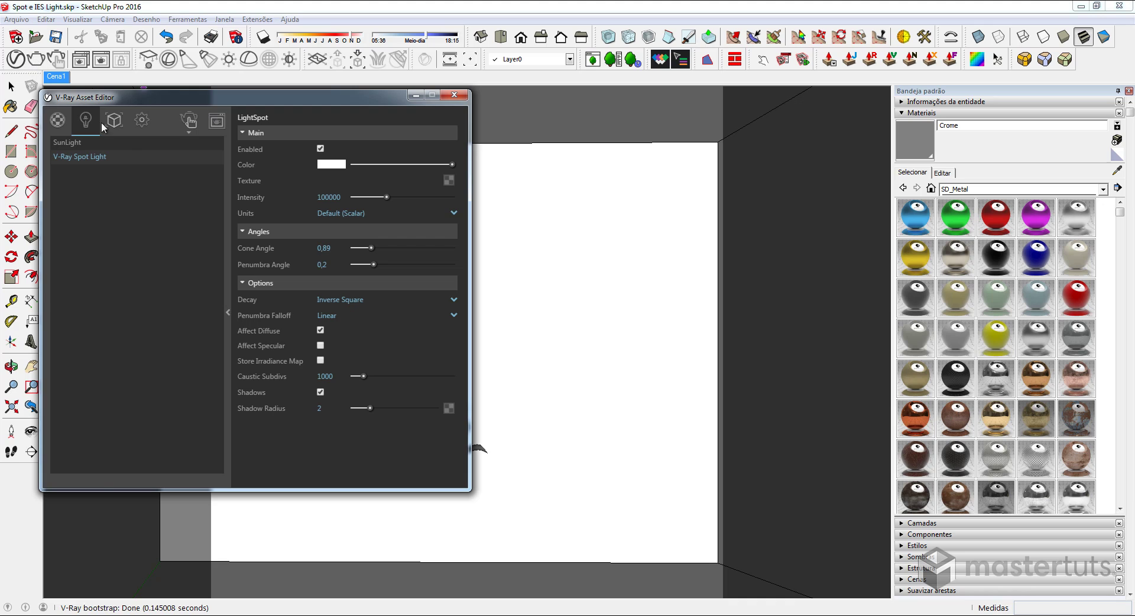
Disable Interactive and Progressive rendering in V-Ray settings and run a production render.
click(142, 120)
click(213, 167)
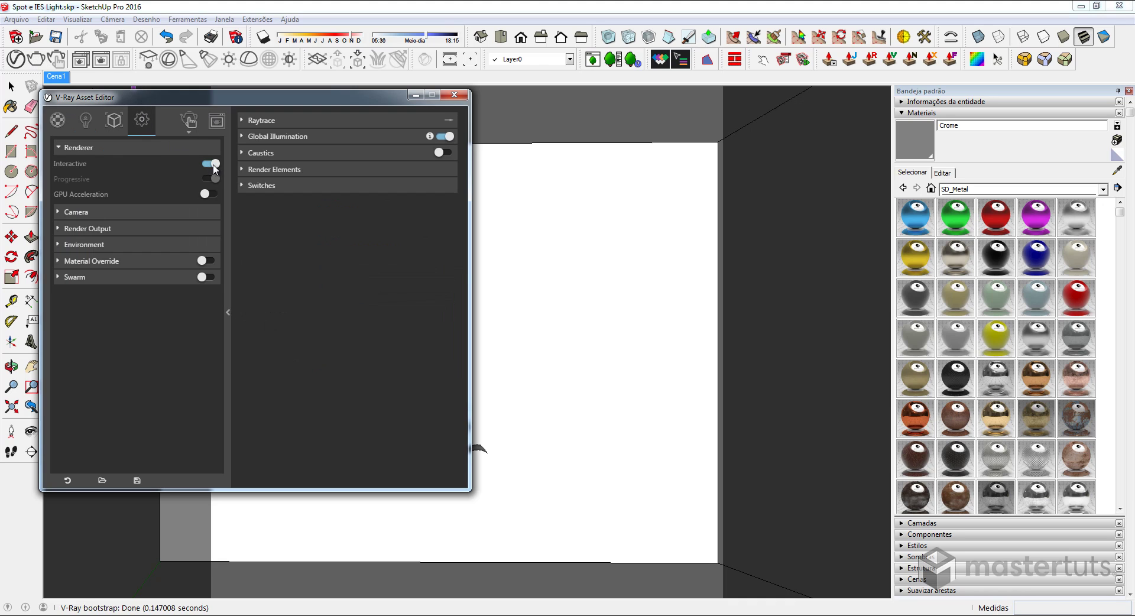
click(207, 165)
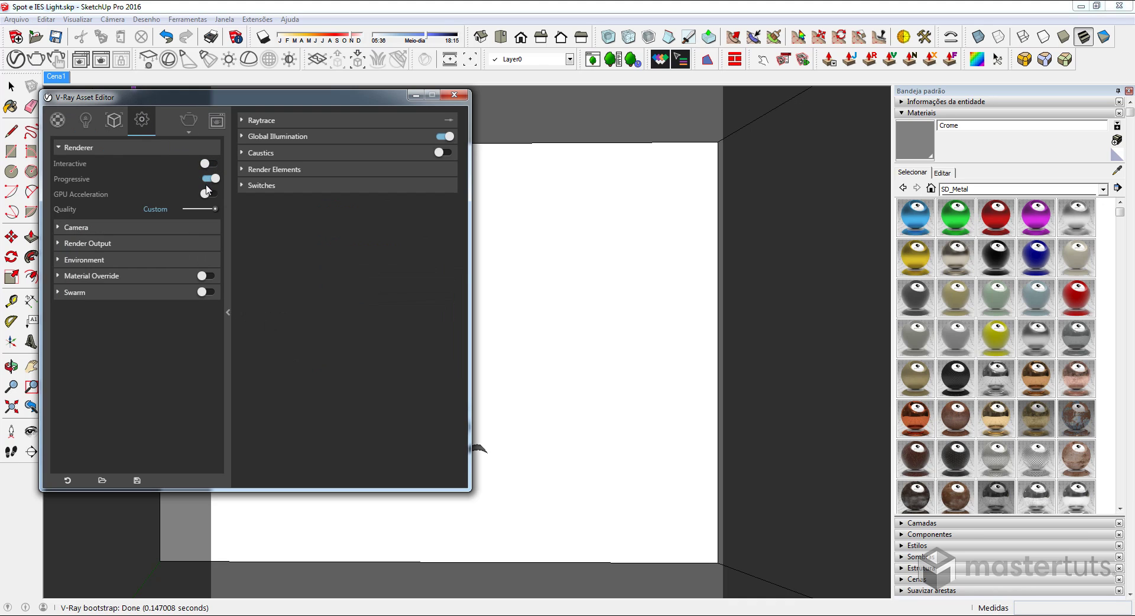
click(208, 179)
click(188, 121)
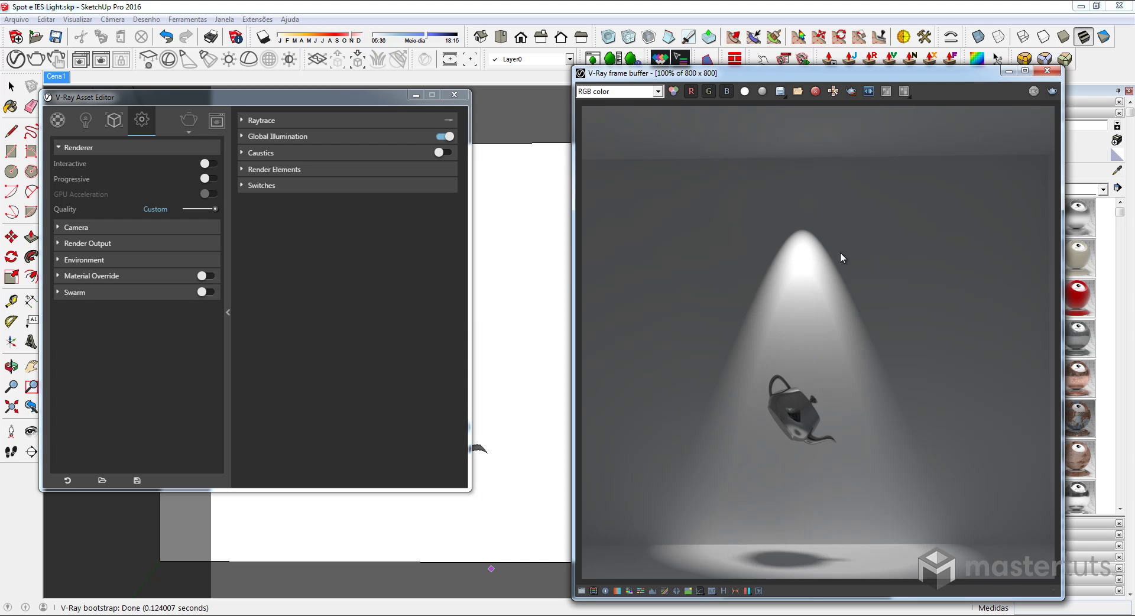
Close the frame buffer and Asset Editor, then delete the spot light from the scene.
click(1047, 71)
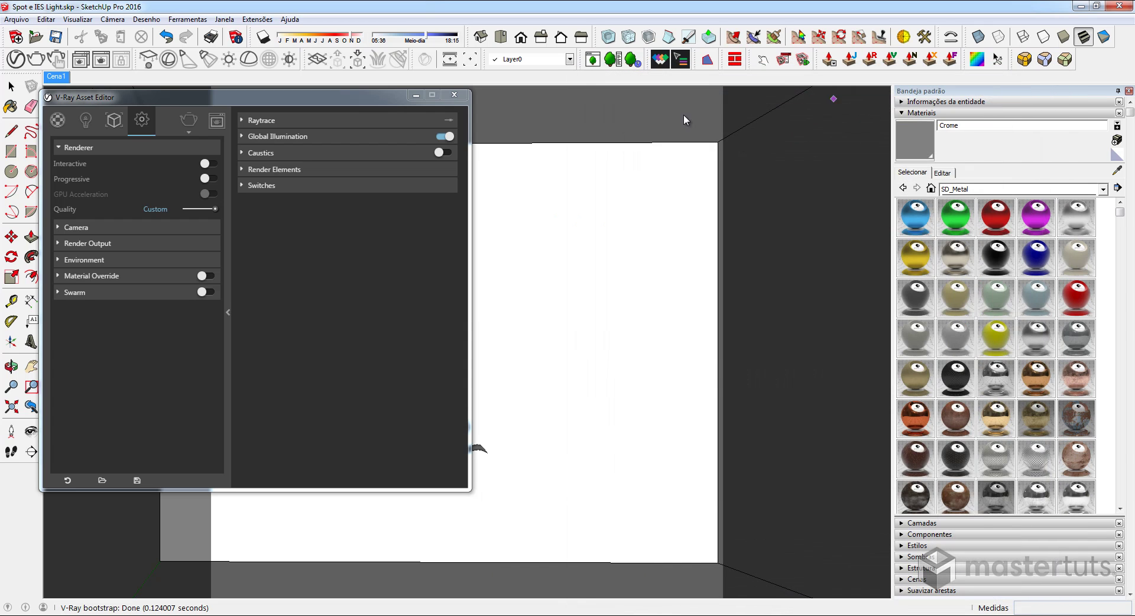
click(86, 121)
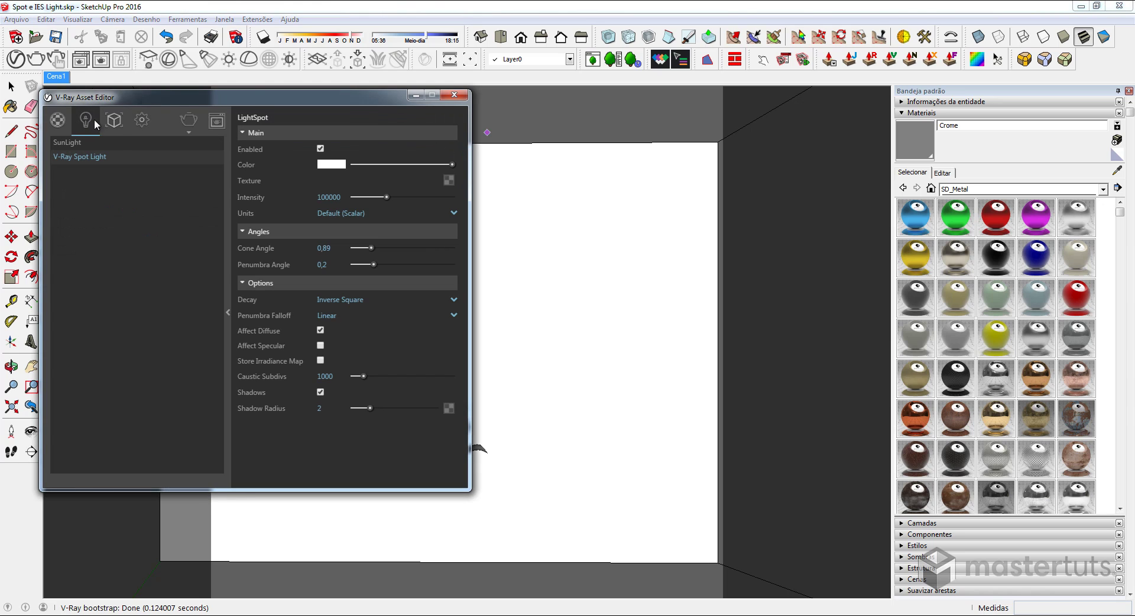
click(454, 95)
click(457, 152)
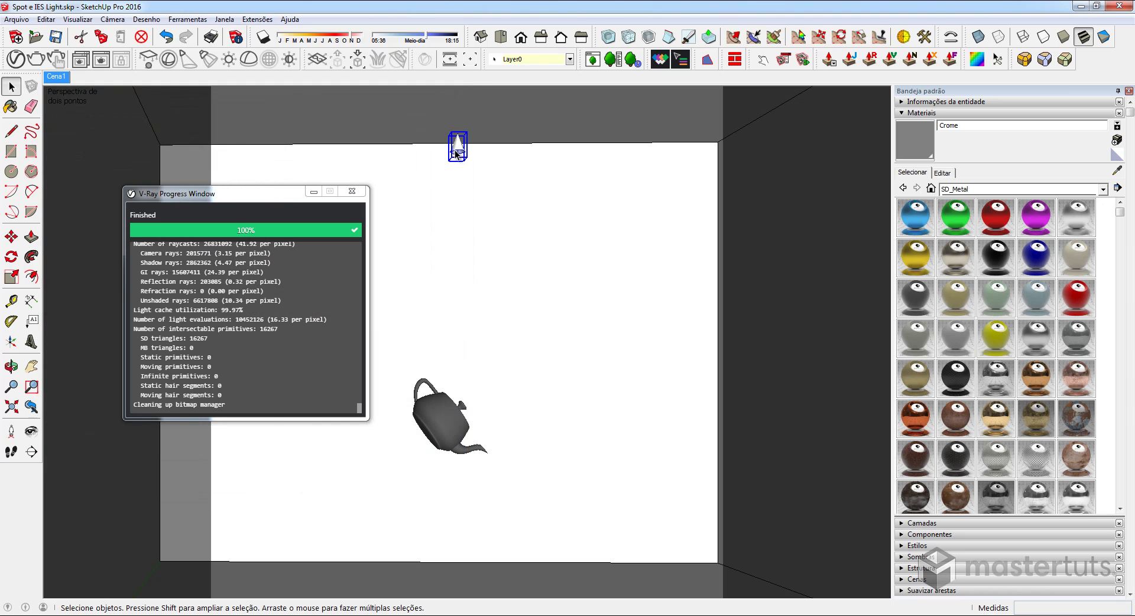
key(Delete)
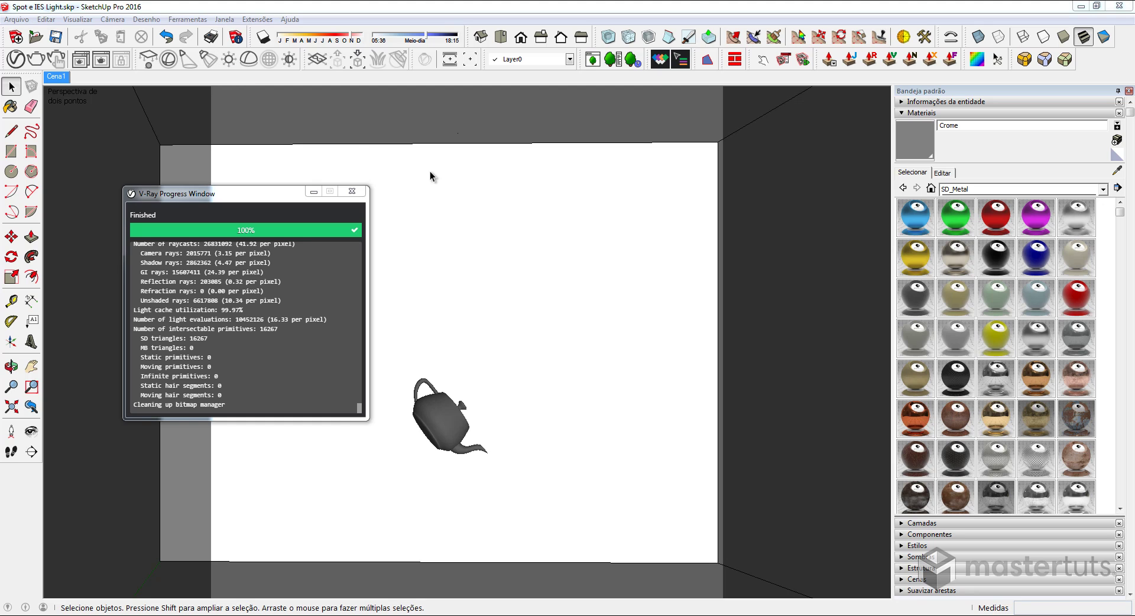
Start a V-Ray IES light and bring up the IES_Light_Profile_Collection_of_58K_IES folder.
click(208, 61)
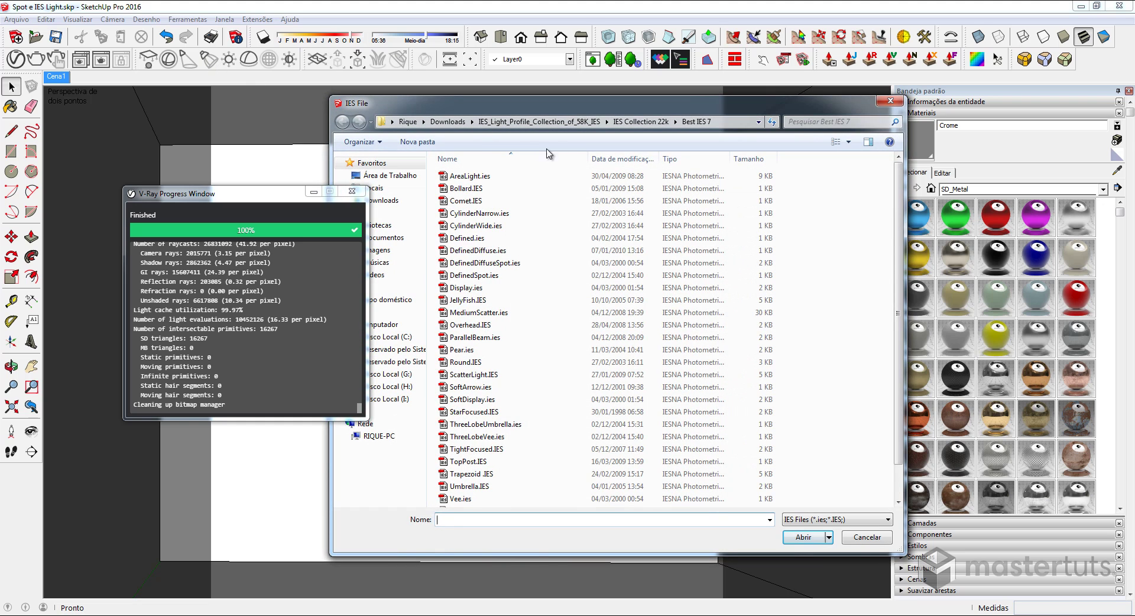
click(83, 552)
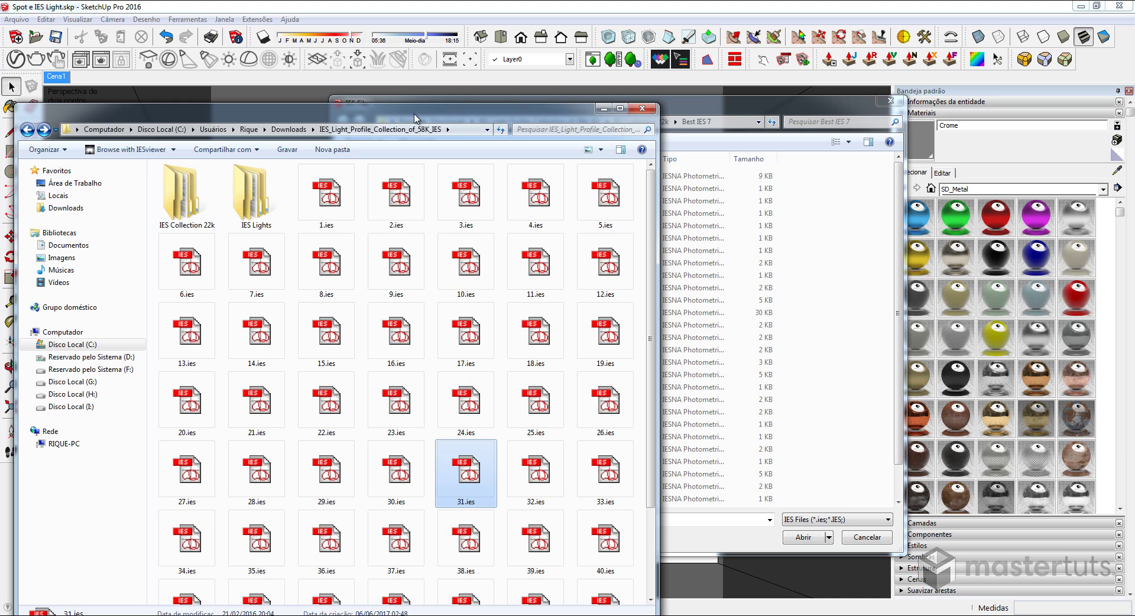
Preview 1.ies in IES Viewer, showing its axially symmetric 853 lm, 75 W distribution.
click(118, 613)
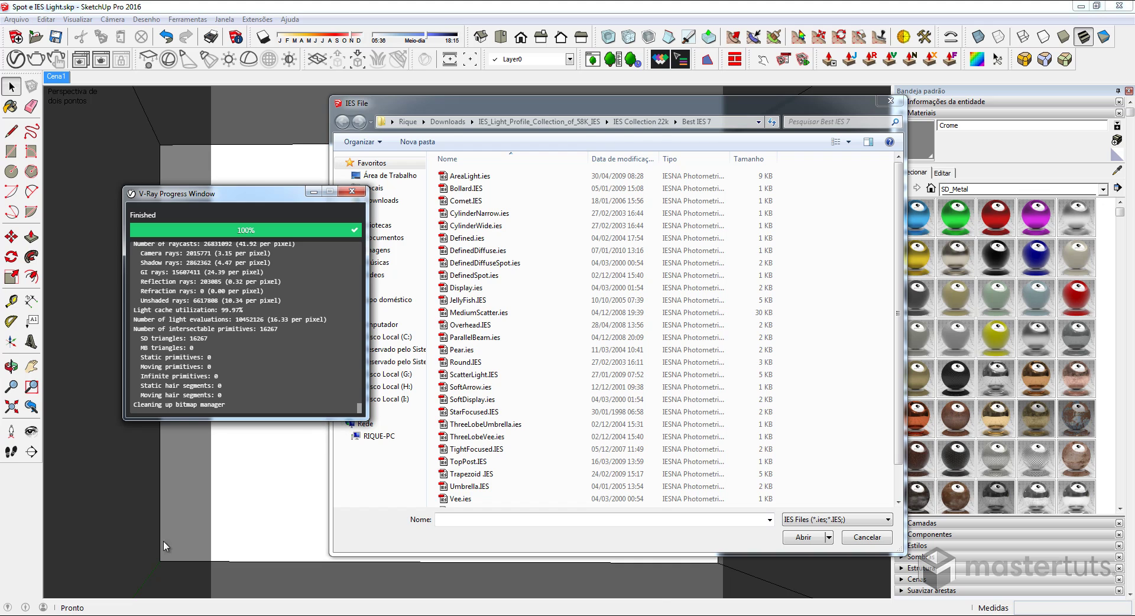
click(118, 614)
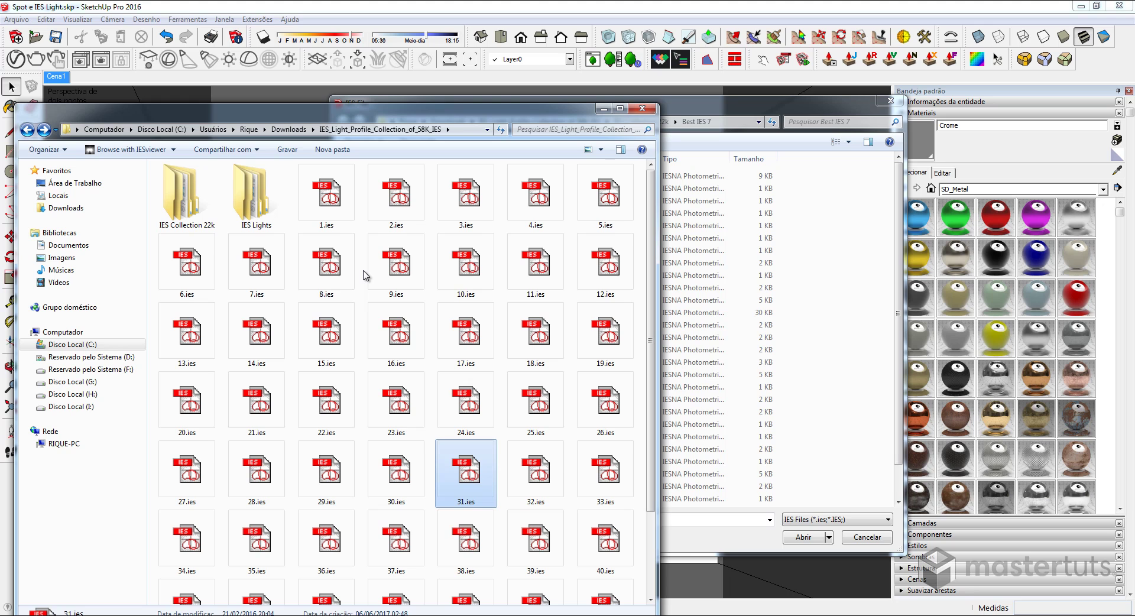
click(333, 198)
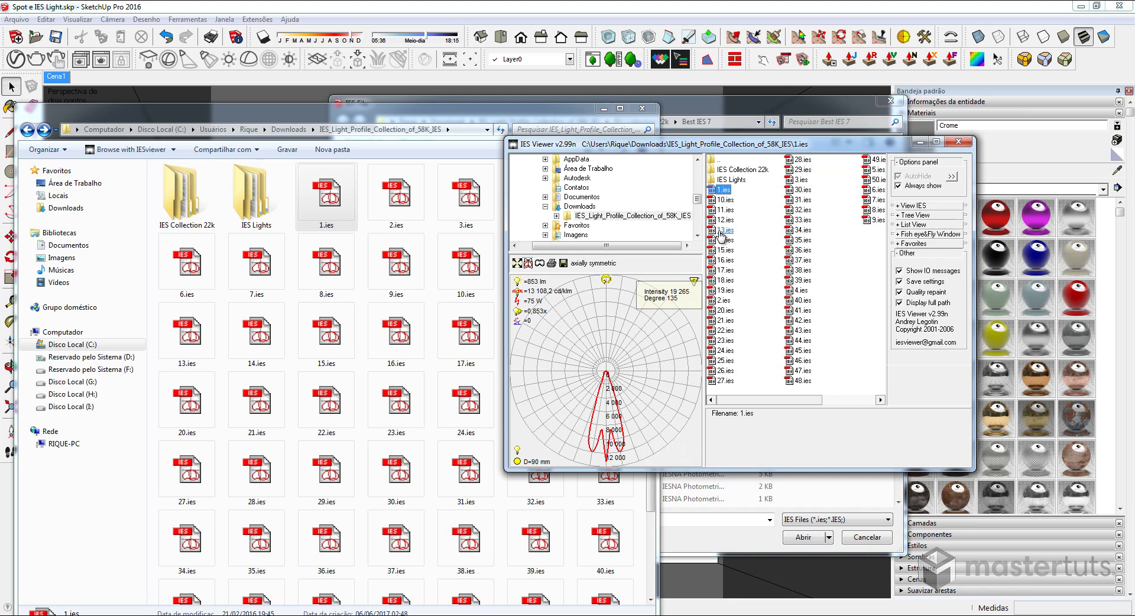
Preview the 41.ies and 3.ies profiles as rendered cones, then close IES Viewer and the folder.
click(539, 263)
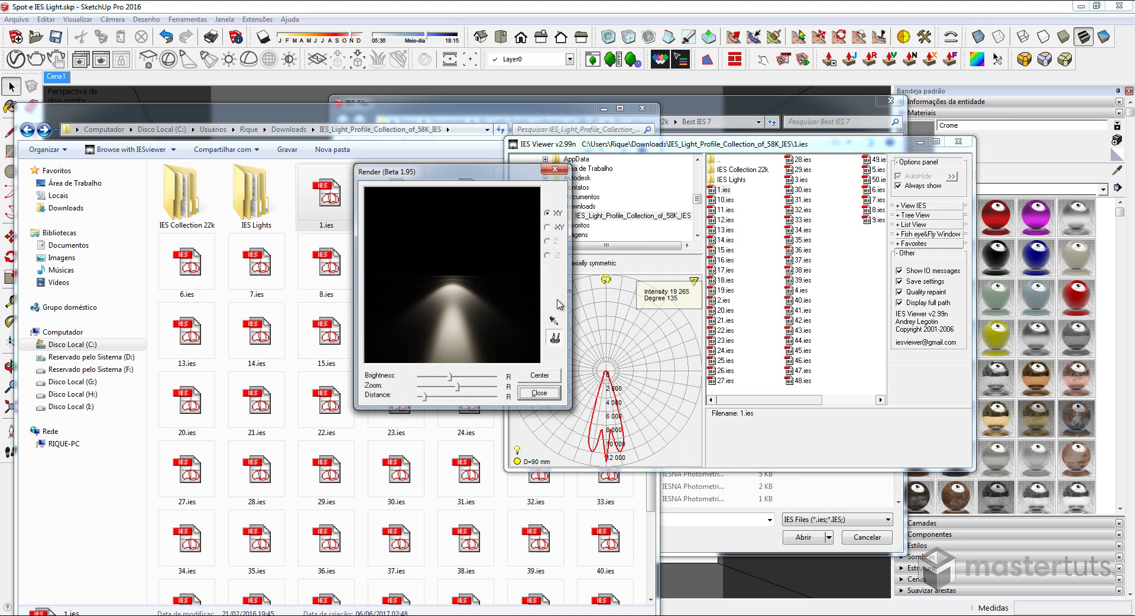
drag(467, 174, 342, 161)
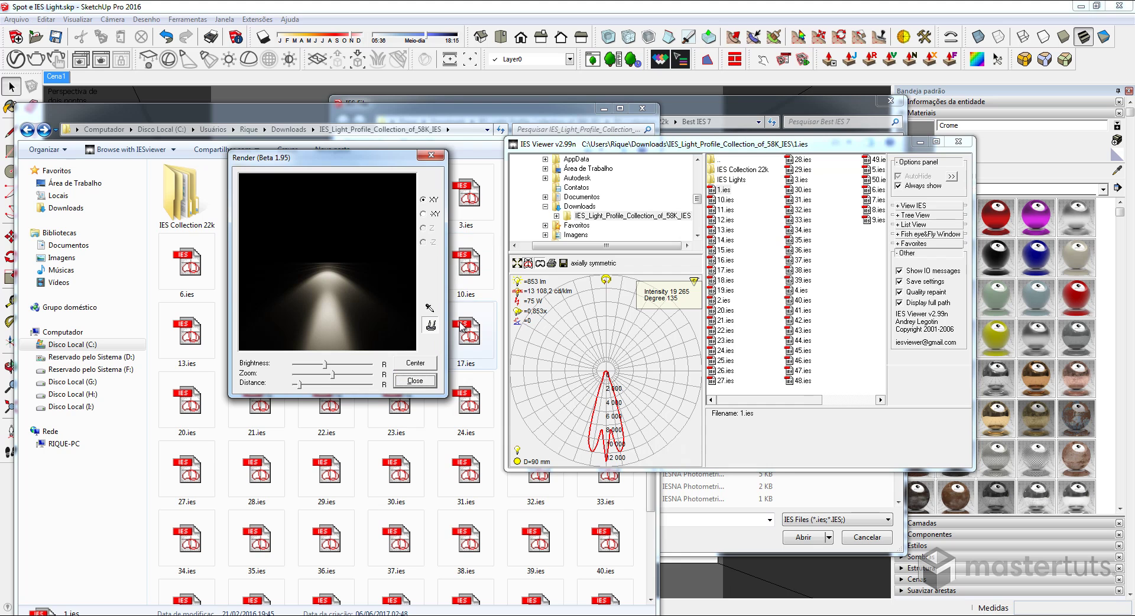
click(801, 281)
click(800, 291)
click(802, 351)
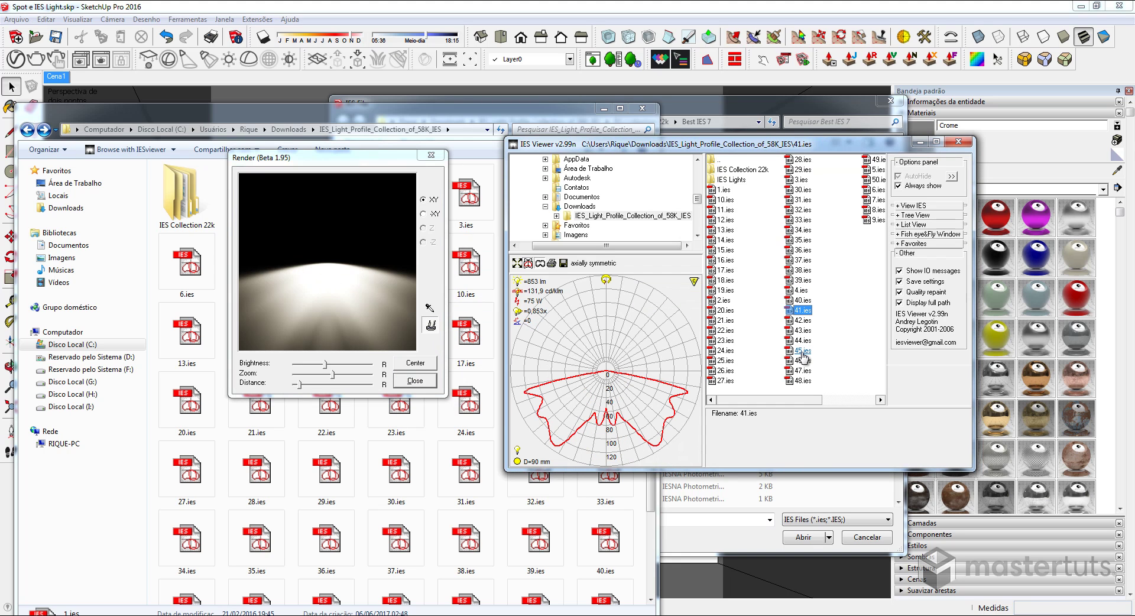
click(958, 141)
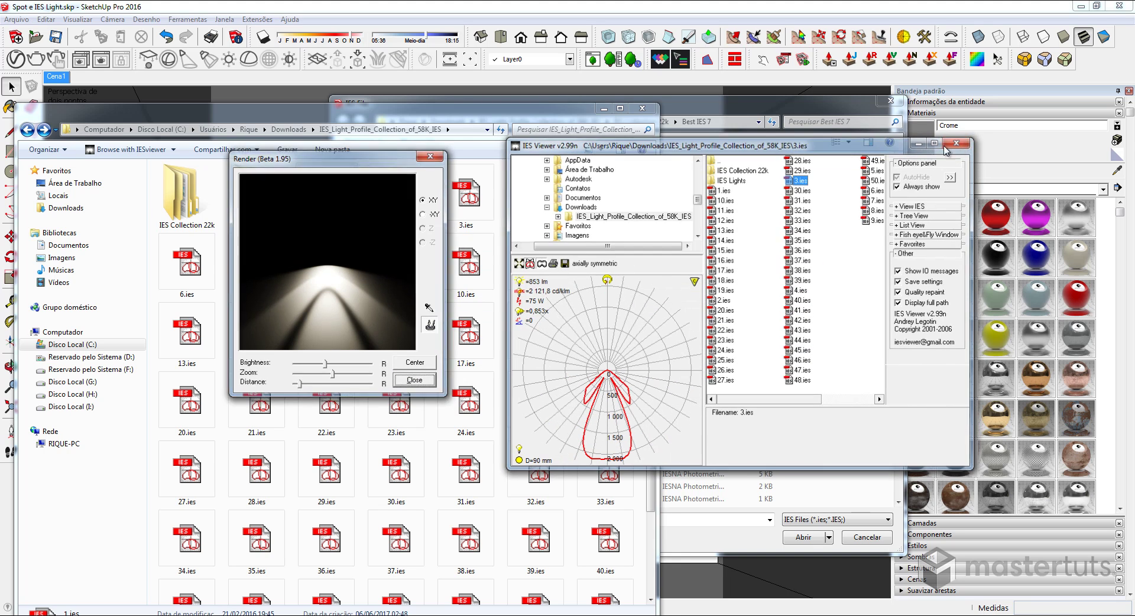
click(642, 108)
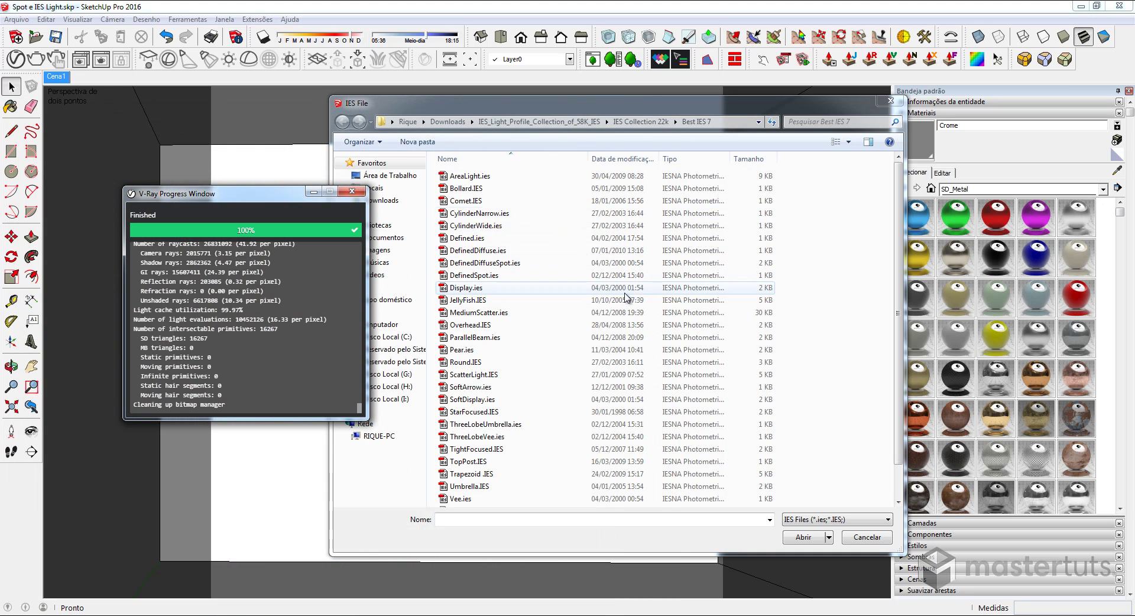
Load SoftDisplay.ies as the light profile and place the IES light near the top wall.
click(481, 401)
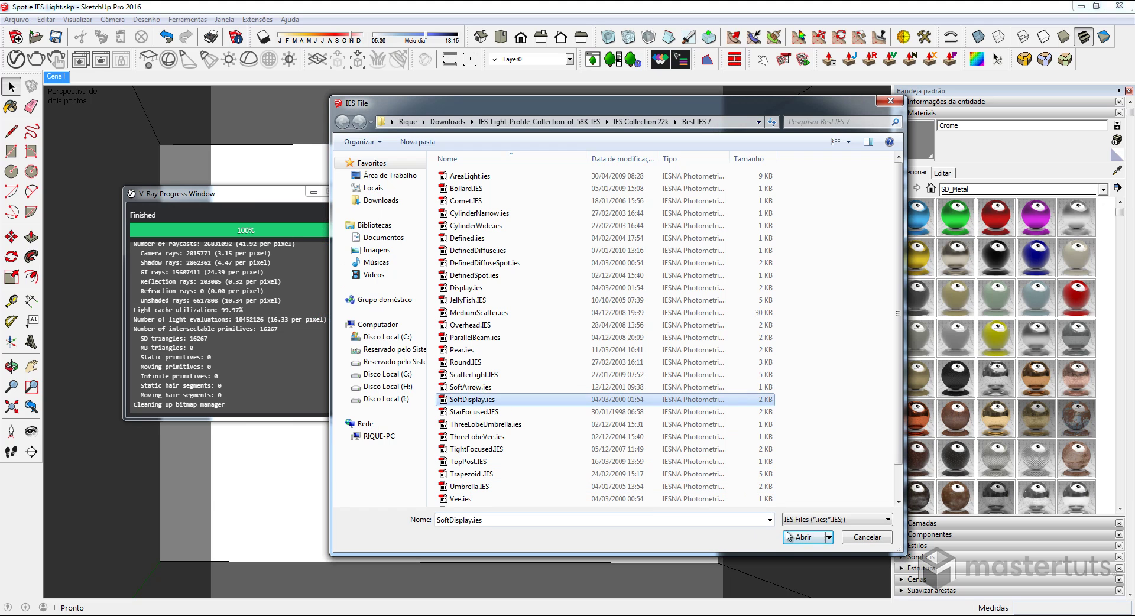
click(803, 538)
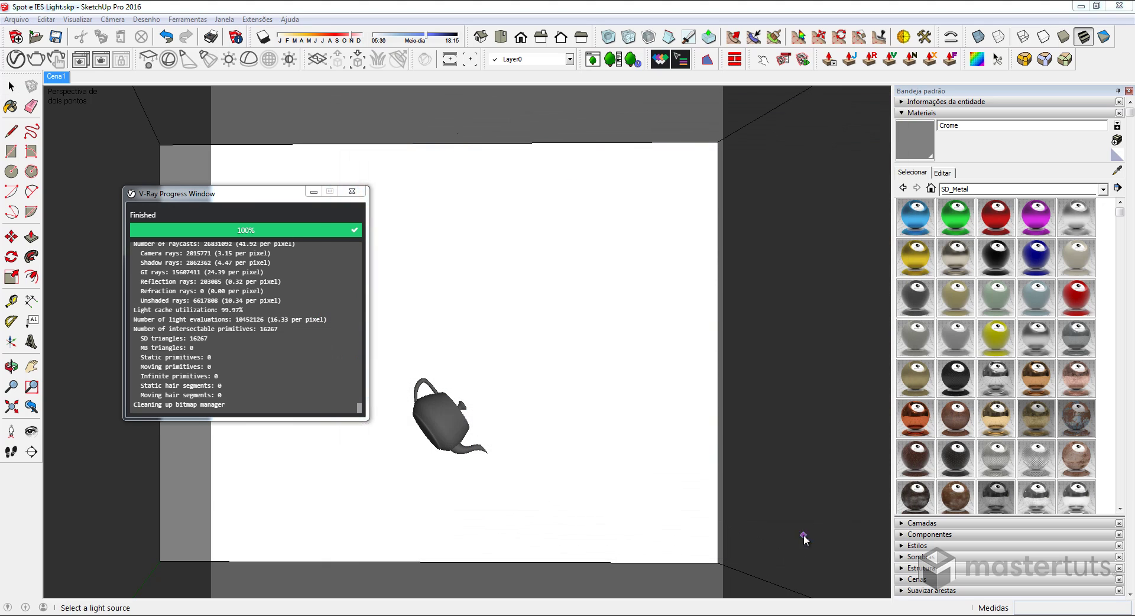
click(458, 138)
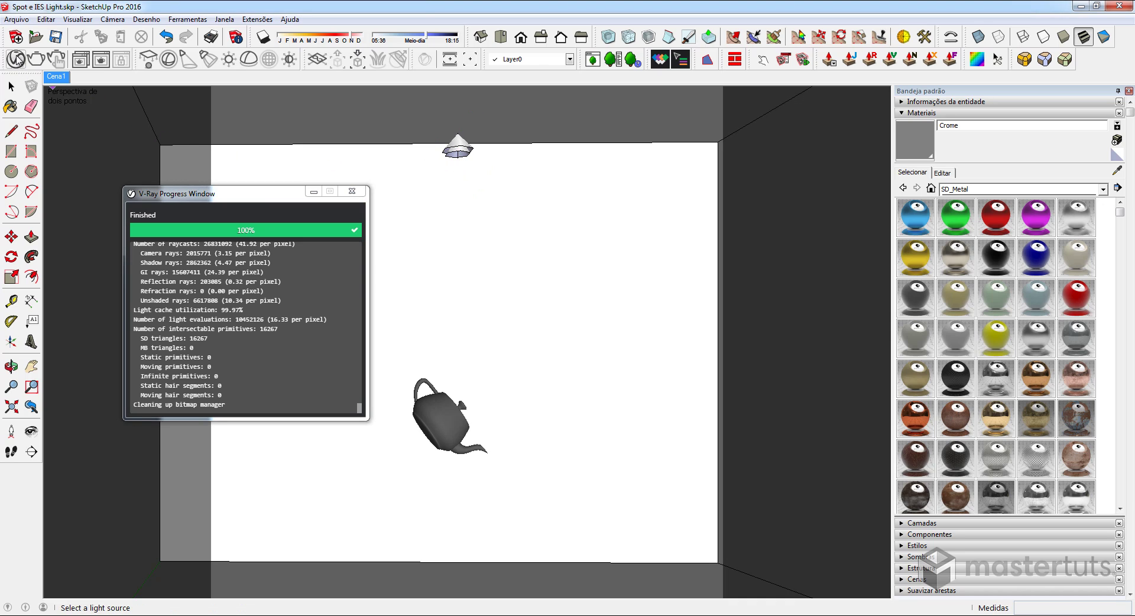
Open the V-Ray light settings and show the latest render of the cone over the teapot.
click(16, 59)
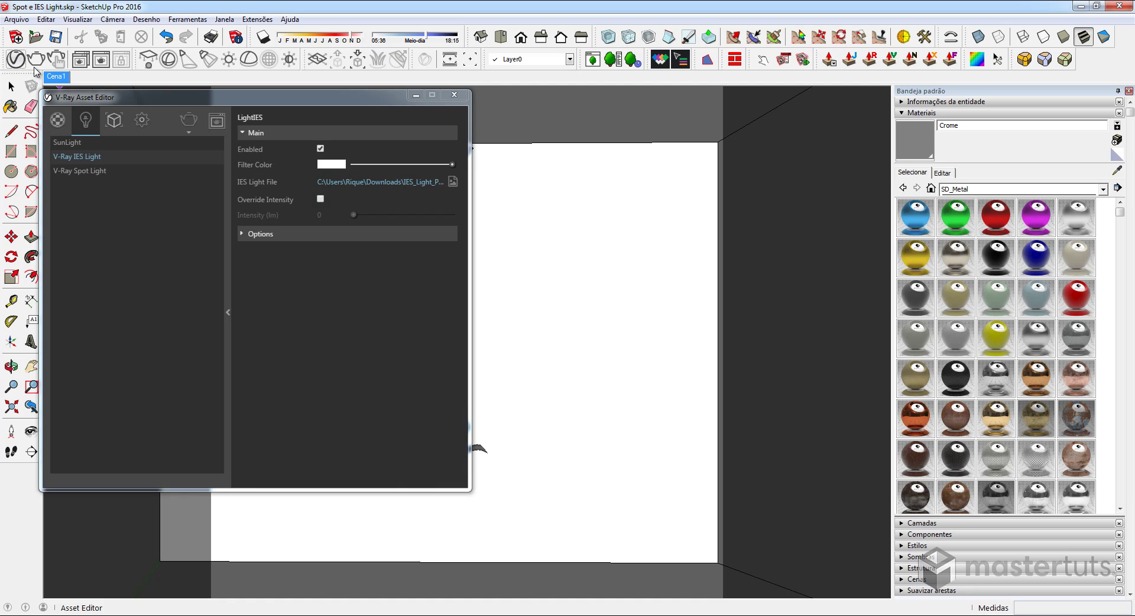
click(105, 65)
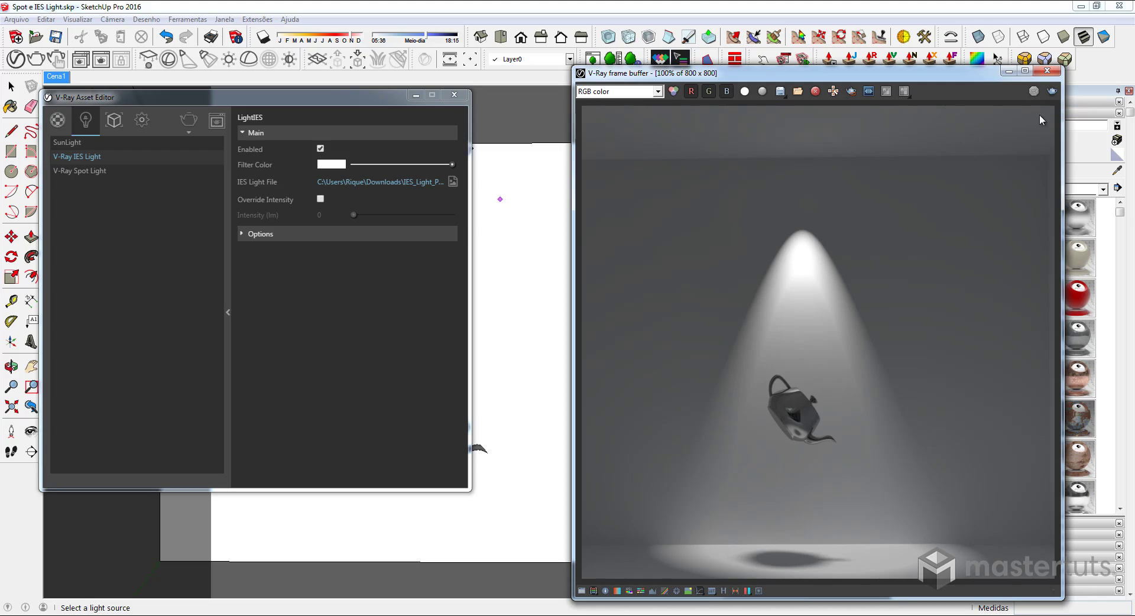
Re-render the scene in the frame buffer with the new IES light.
click(1053, 100)
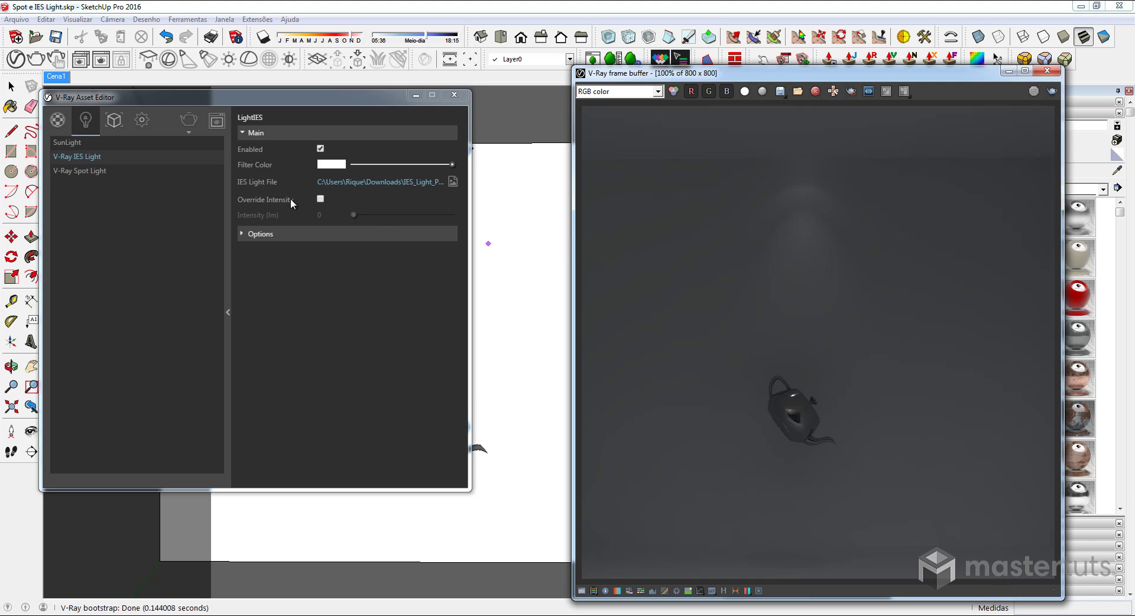
Override the IES light intensity, test-render at 1 lm, then change it to 50000 lm.
click(321, 200)
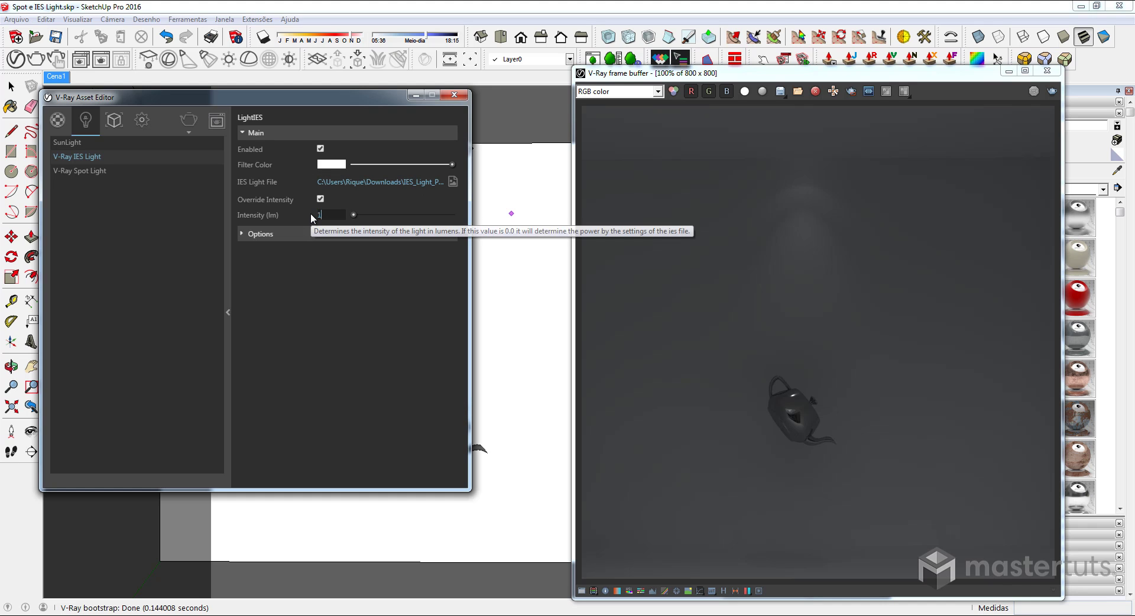
text(1)
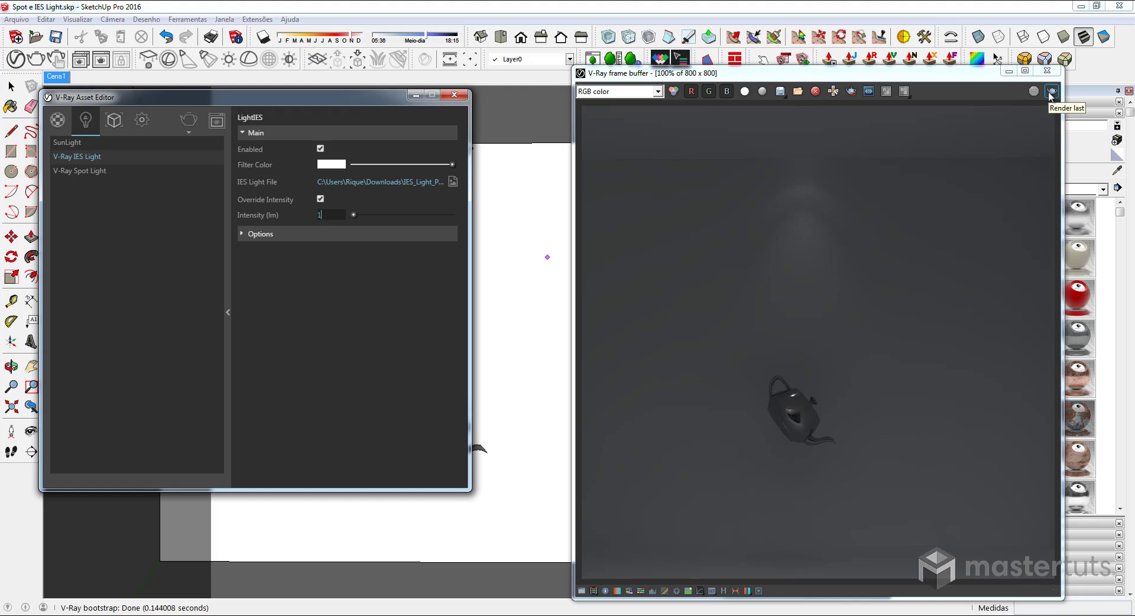
click(1050, 92)
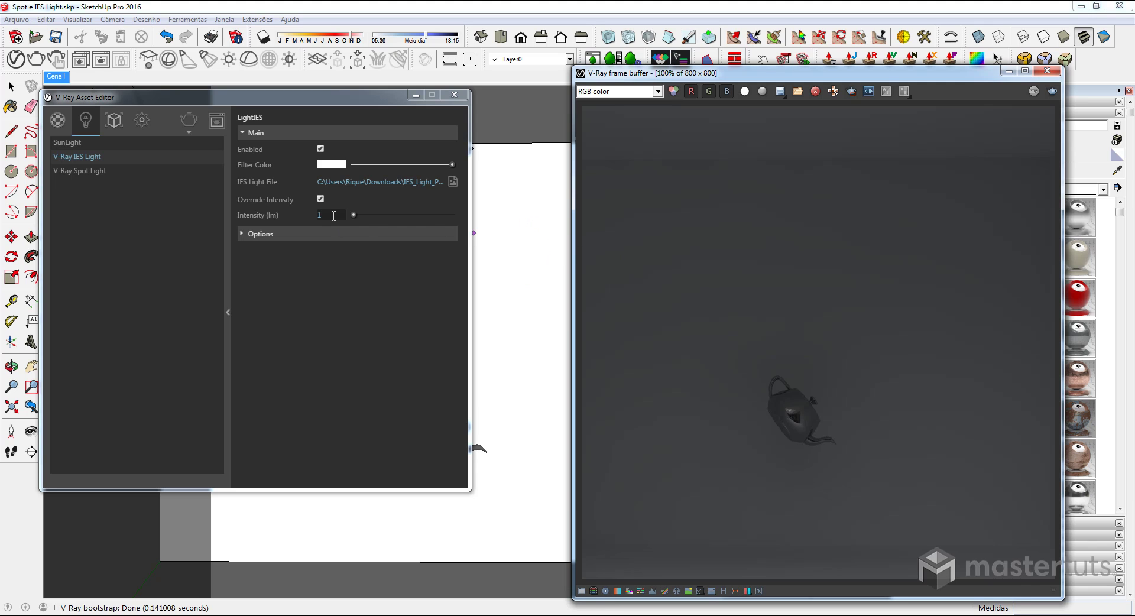
mouse_move(332, 215)
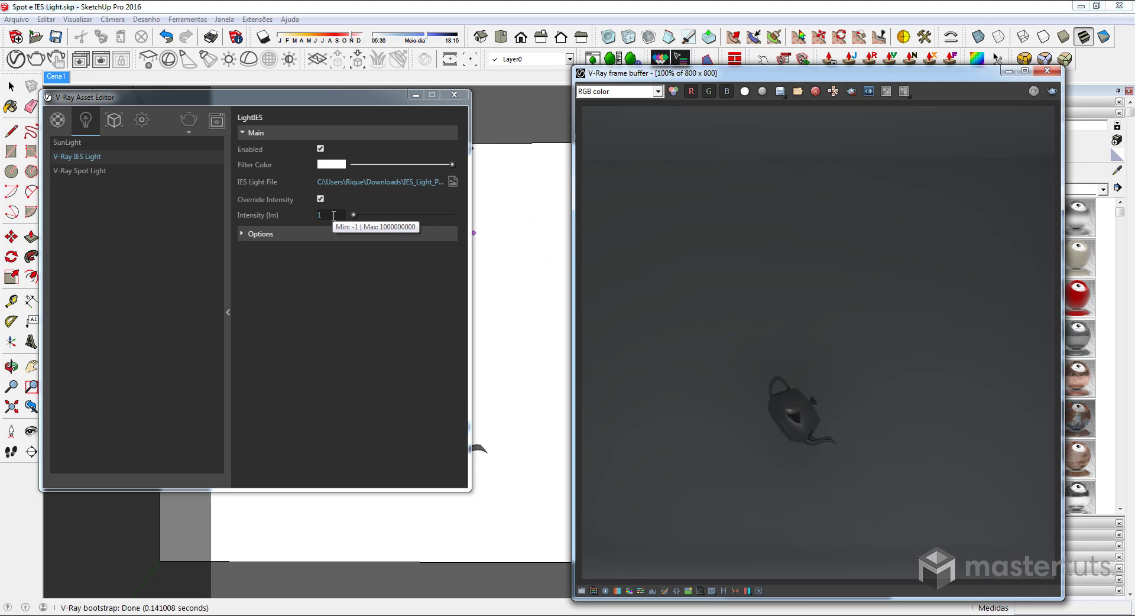
drag(334, 215, 292, 214)
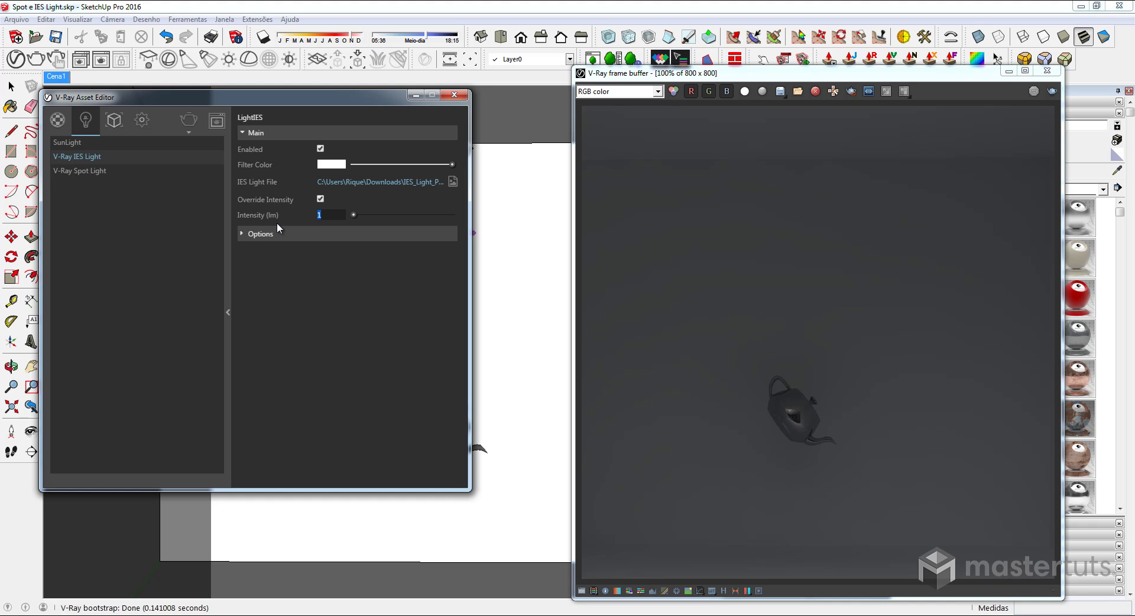
text(50000)
Render at 50000 lm, then lower the IES light intensity to 25000 lm.
click(1051, 92)
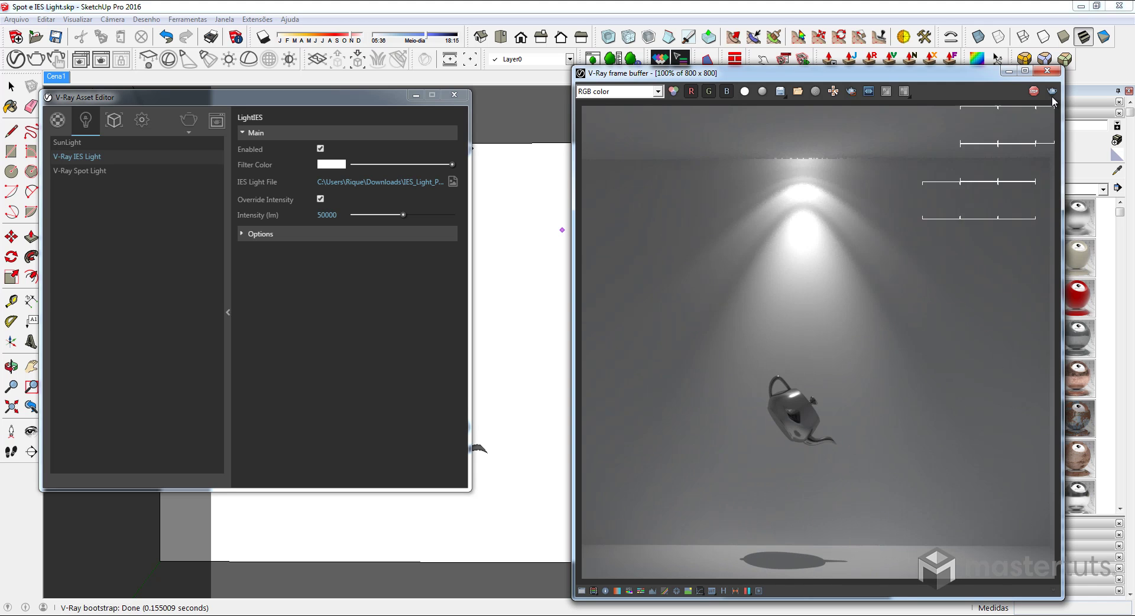
drag(326, 216, 311, 216)
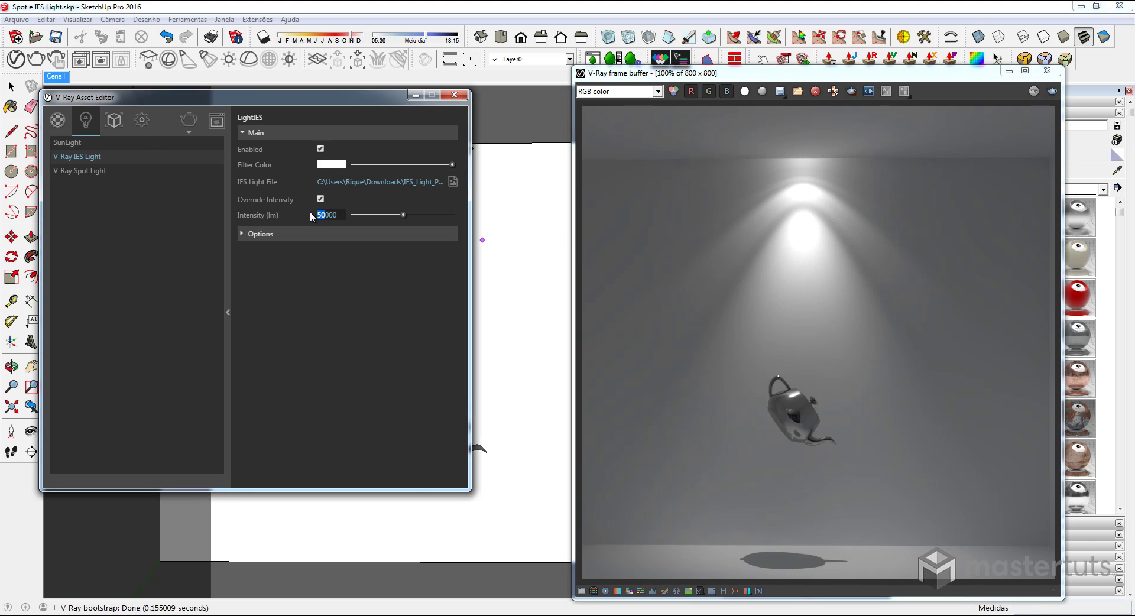
text(25)
key(Return)
Turn off Affect Specular and Area Specular in the light's Options and re-render.
click(302, 234)
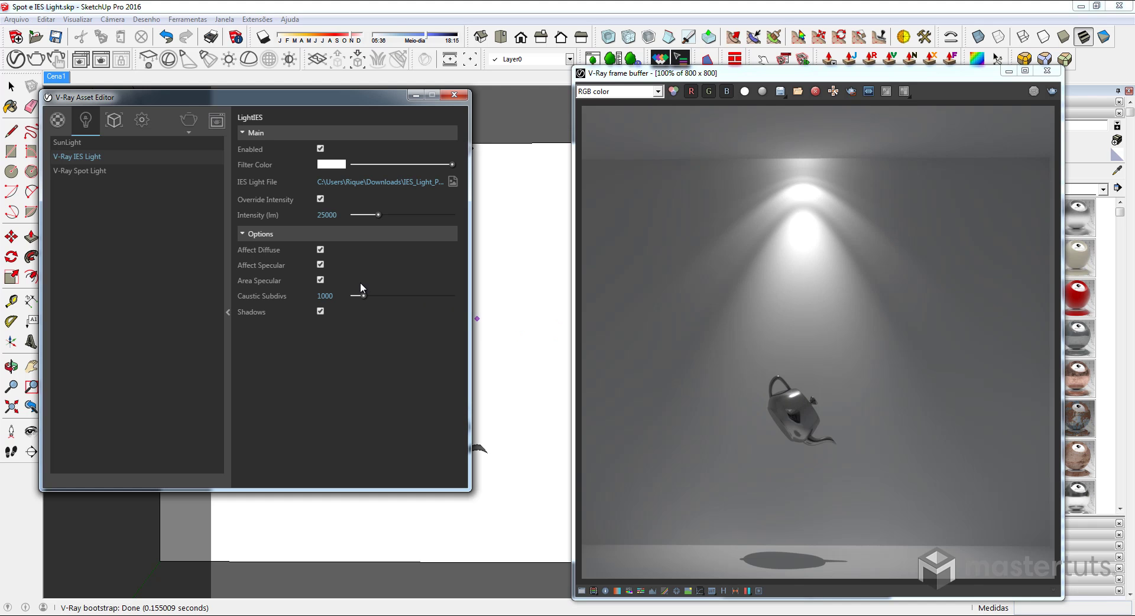
click(320, 265)
click(321, 280)
click(320, 280)
click(1050, 92)
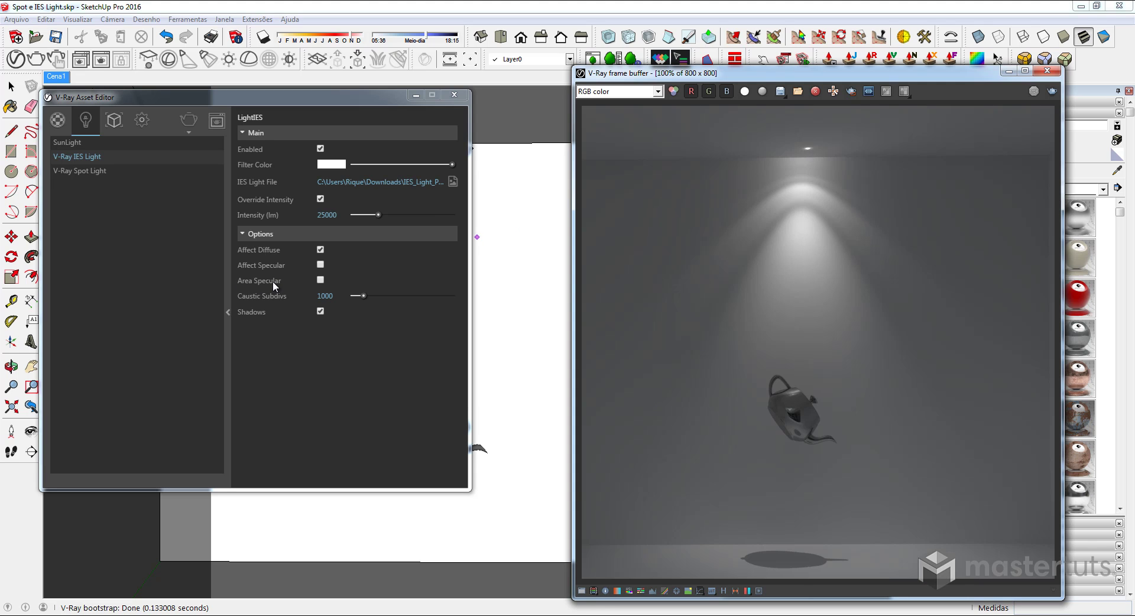
Re-enable Area Specular on the IES light, leaving Affect Specular off.
click(320, 280)
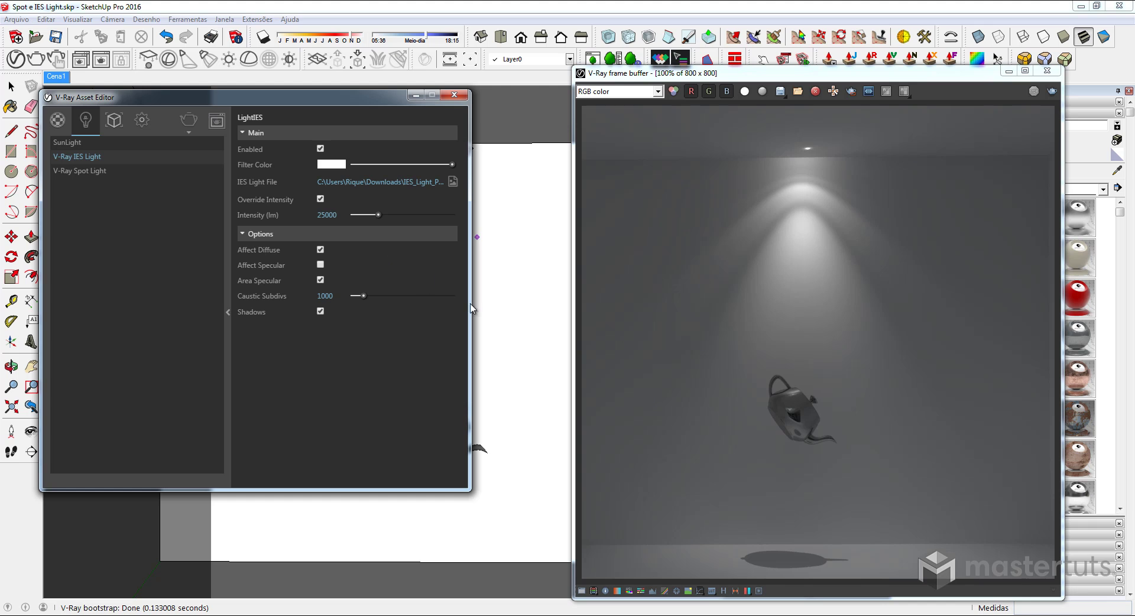